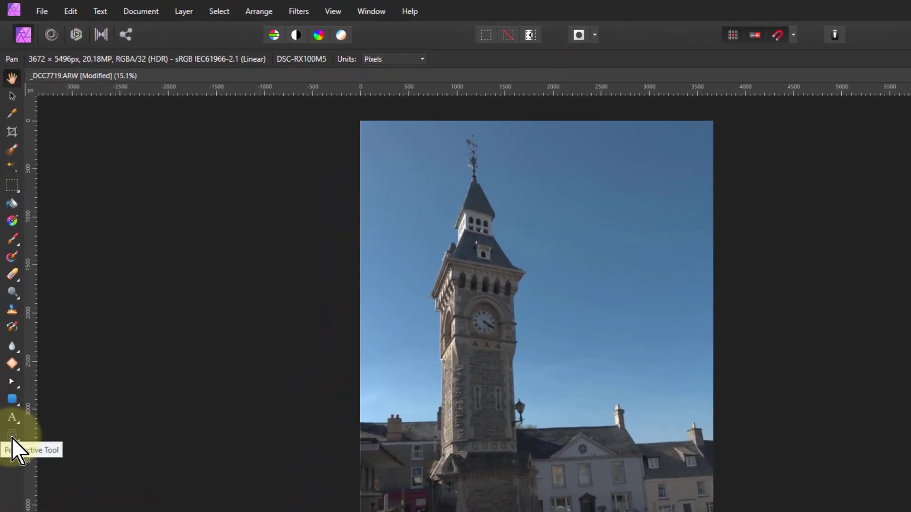
# Open the Mesh Warp tool flyout to reveal the Perspective Tool
pyautogui.click(12, 436)
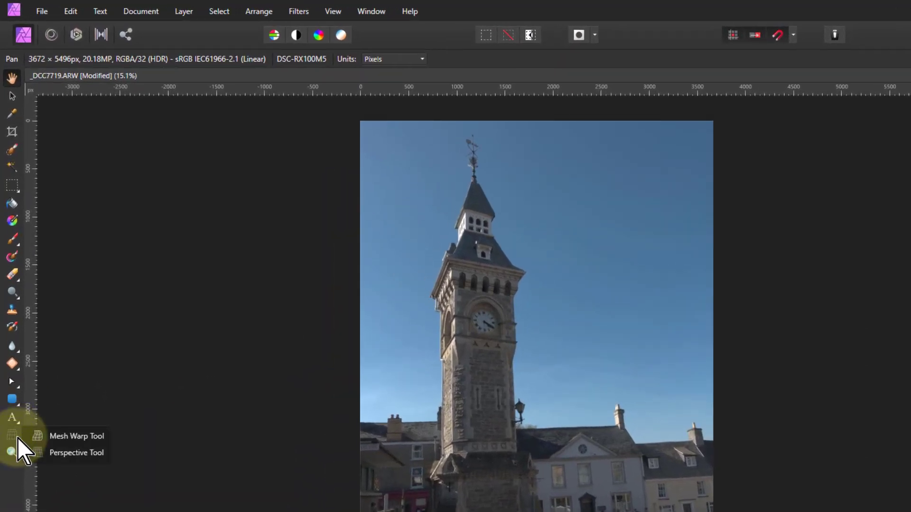
# Switch to the Perspective Tool, start warping the bottom-right corner, and show the grid overlay
pyautogui.click(74, 454)
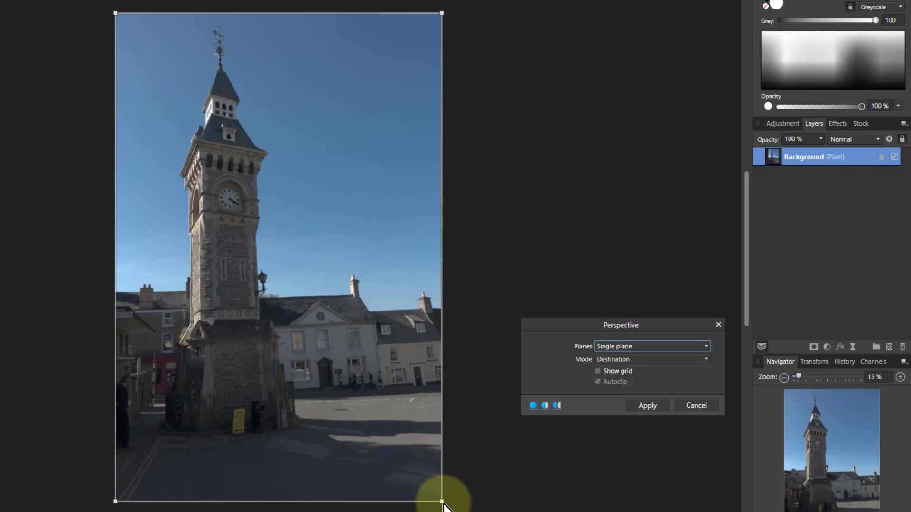
pyautogui.moveTo(443, 503); pyautogui.dragTo(455, 511)
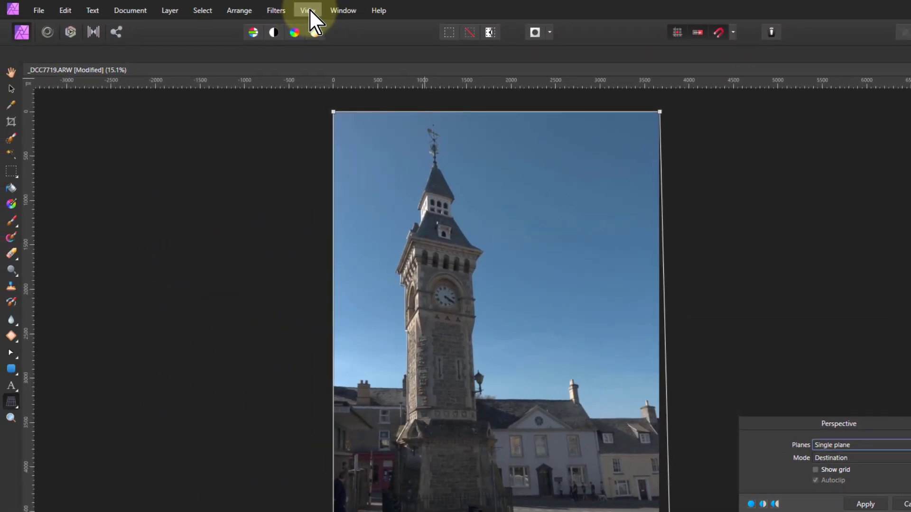
pyautogui.click(308, 10)
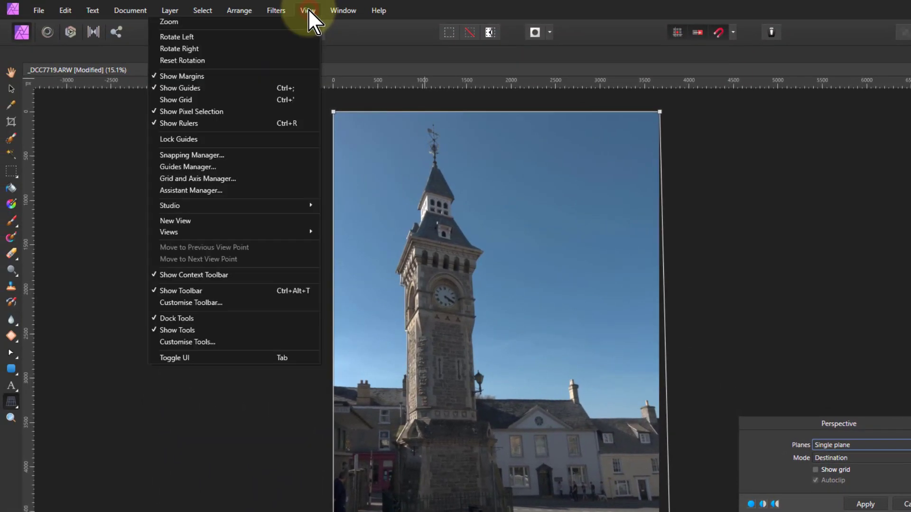
pyautogui.click(208, 100)
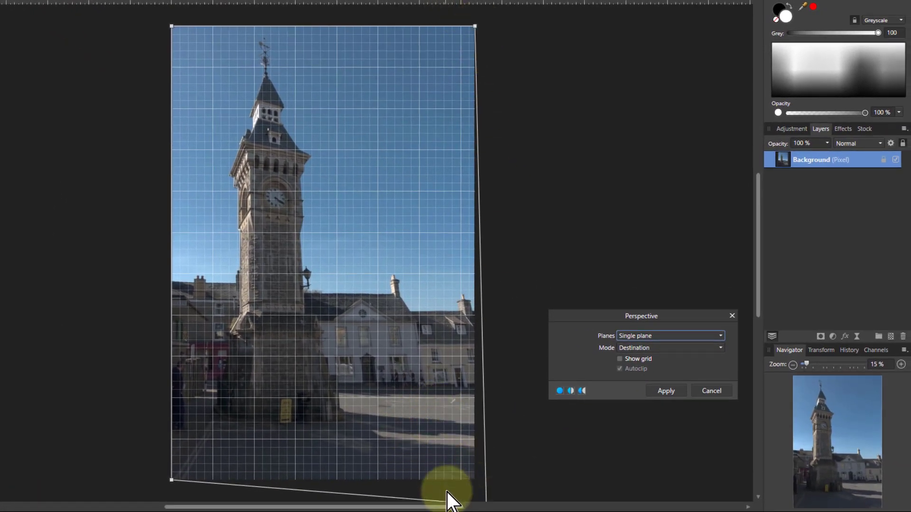
# Pull the corners outward to straighten the tower, apply the correction, and hide the grid
pyautogui.scroll(-1, 463, 477)
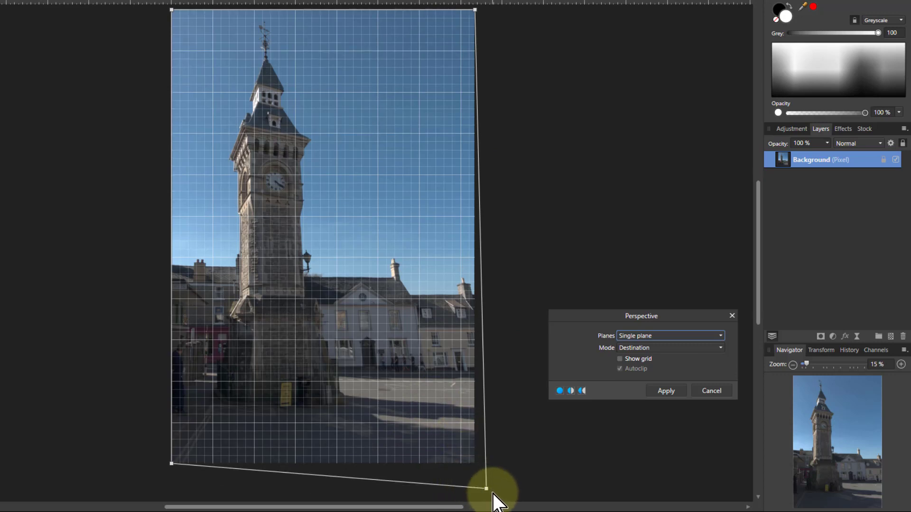
pyautogui.moveTo(485, 489); pyautogui.dragTo(488, 495)
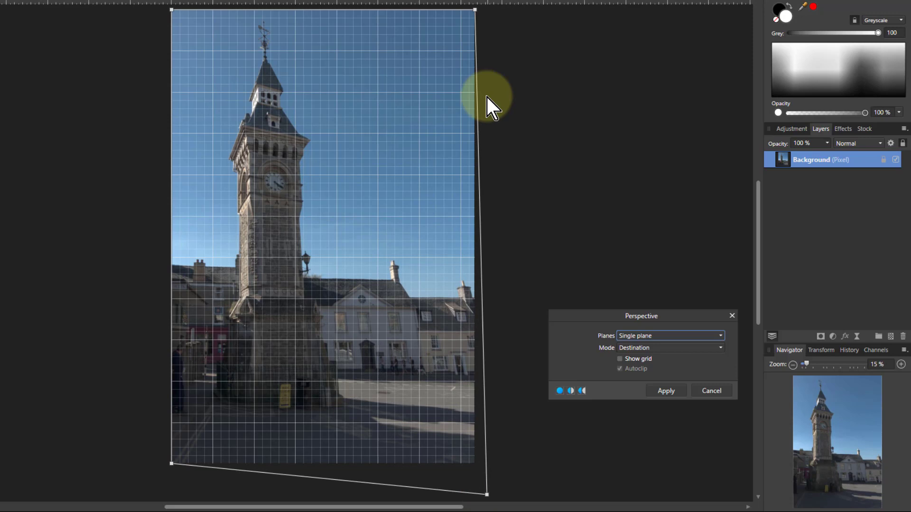
pyautogui.scroll(2, 517, 124)
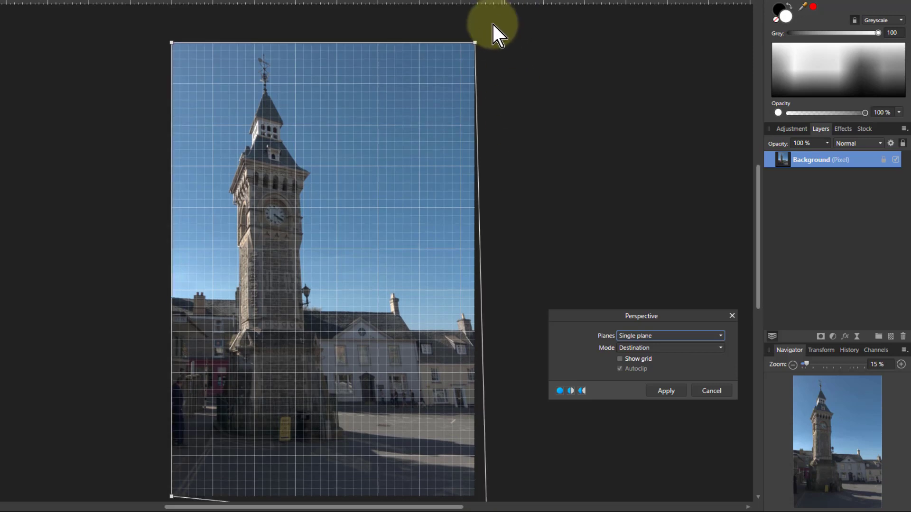
pyautogui.moveTo(474, 44); pyautogui.dragTo(534, 15)
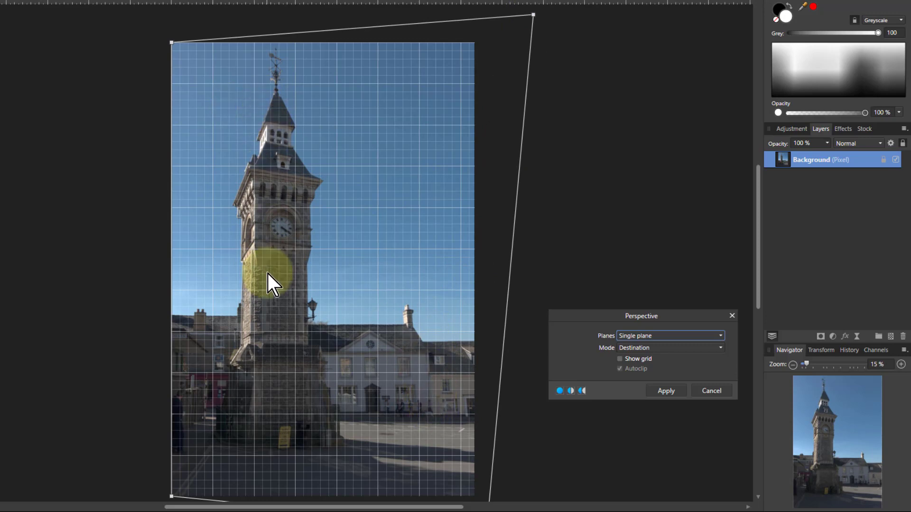
pyautogui.moveTo(167, 44); pyautogui.dragTo(160, 44)
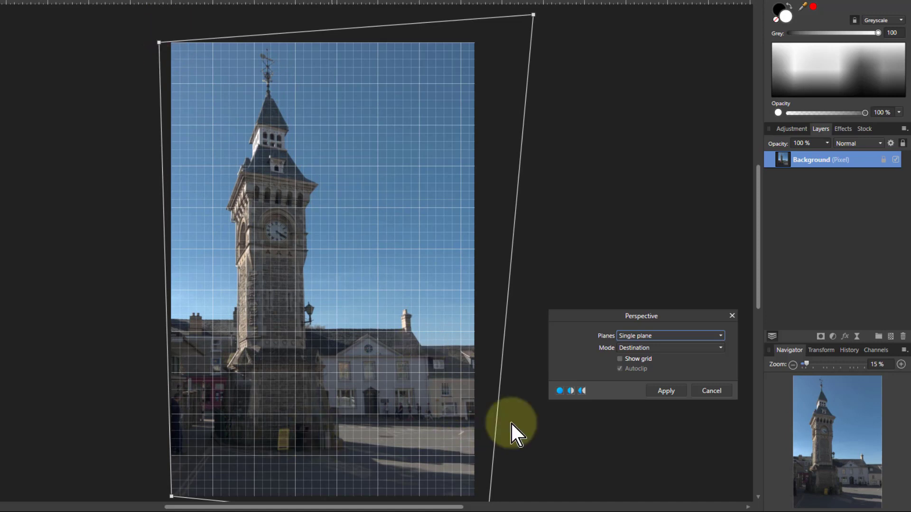
pyautogui.click(673, 392)
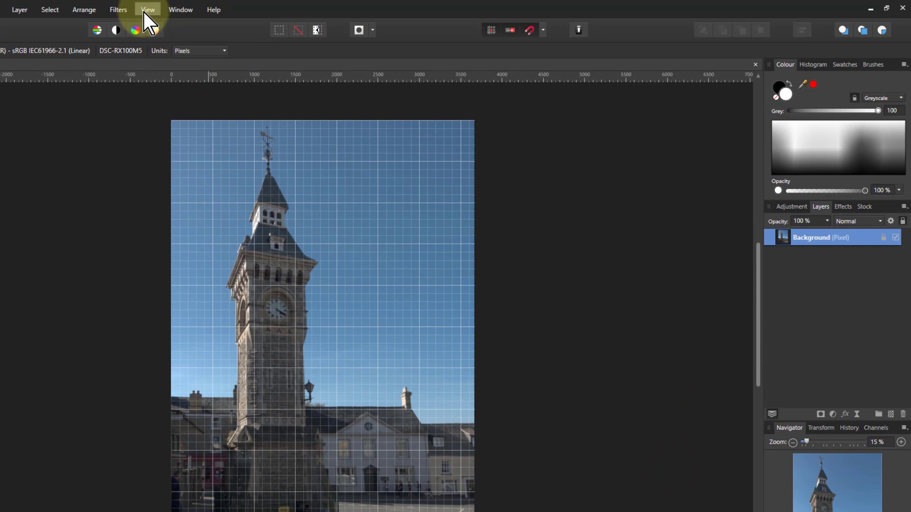
pyautogui.click(146, 10)
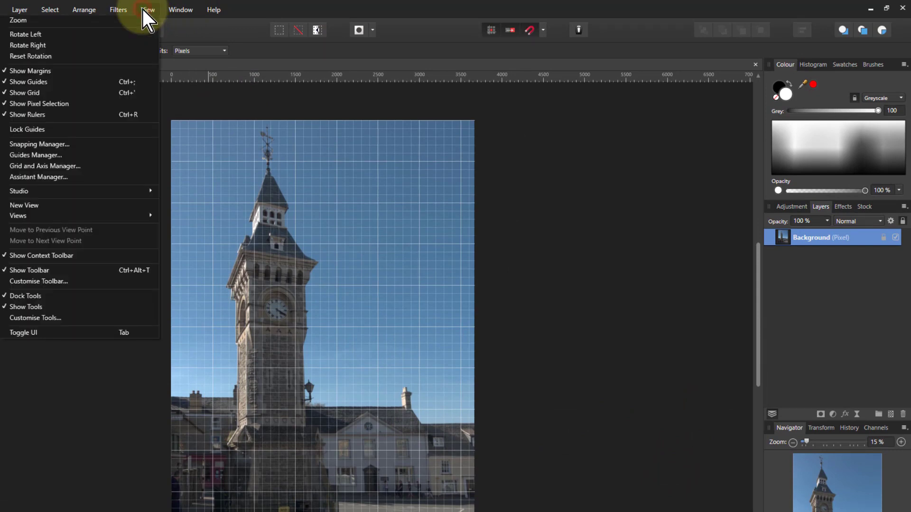
pyautogui.click(67, 93)
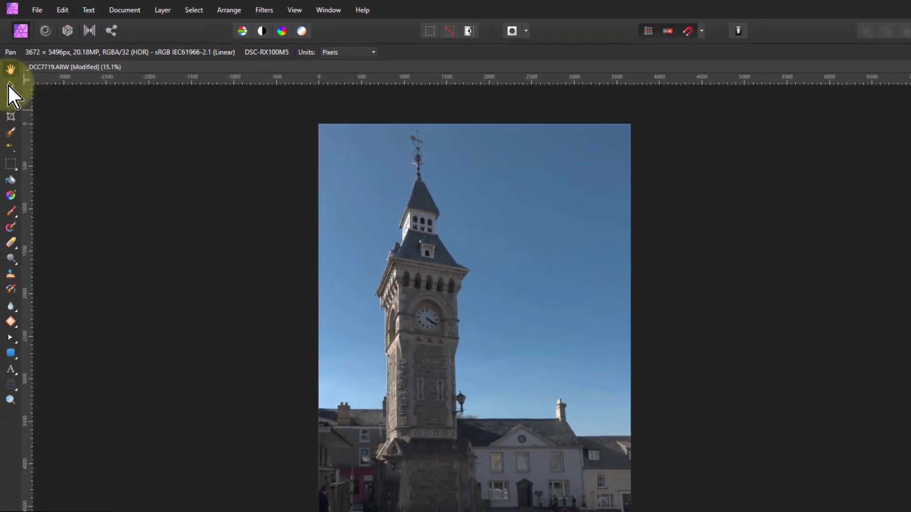
# Unlock the Background layer and drag its right edge left to narrow the photo
pyautogui.click(11, 84)
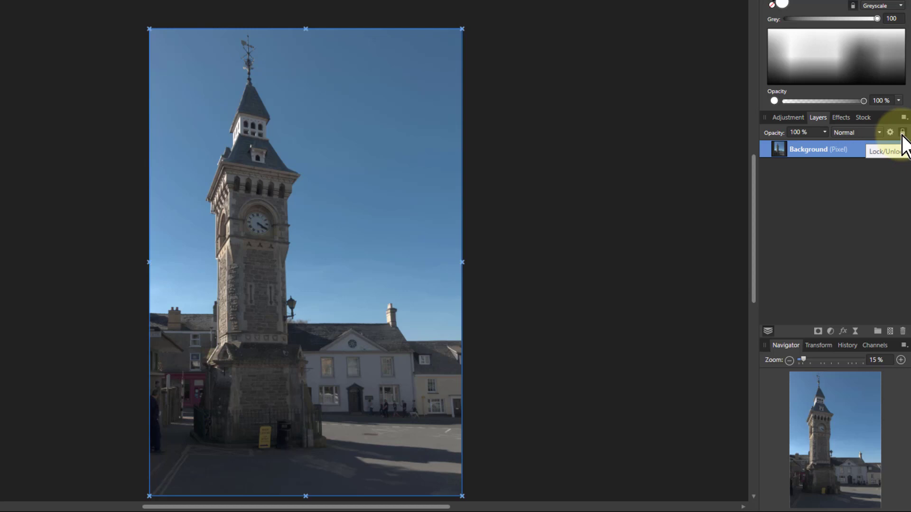
pyautogui.click(901, 133)
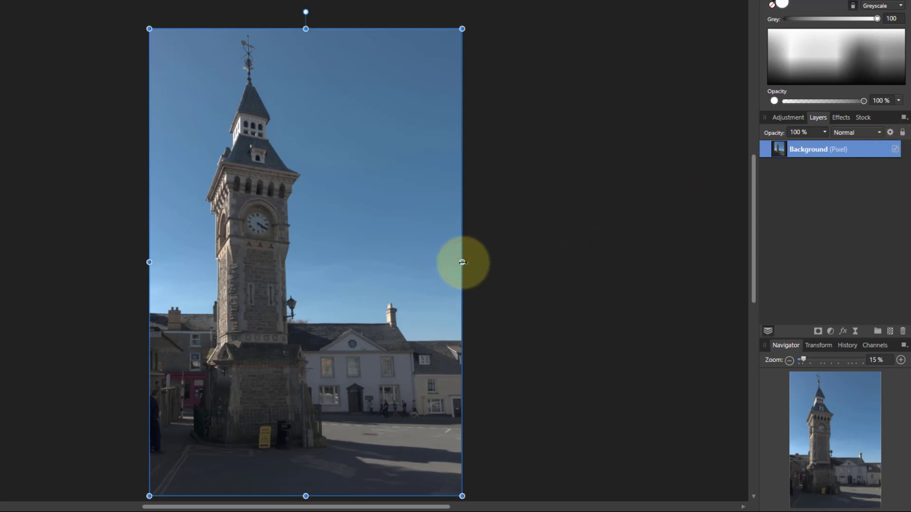
pyautogui.moveTo(462, 263); pyautogui.dragTo(426, 262)
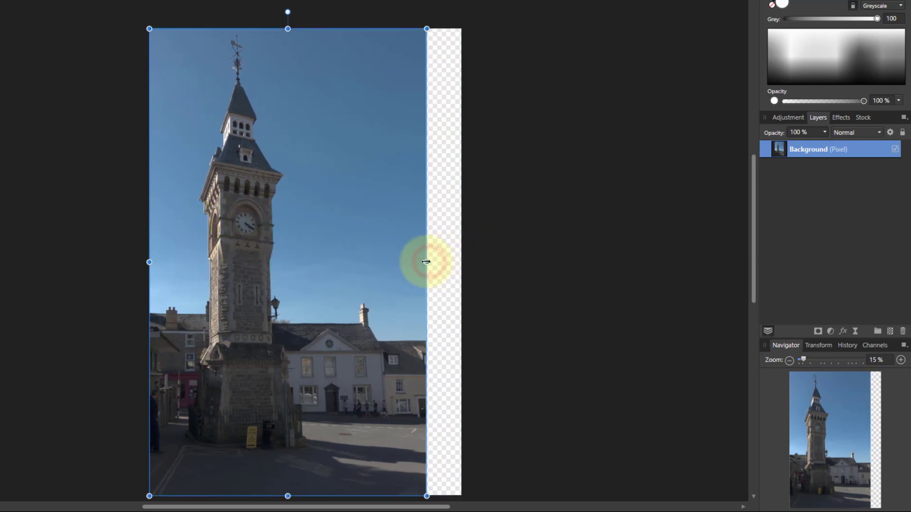
pyautogui.moveTo(426, 261); pyautogui.dragTo(427, 262)
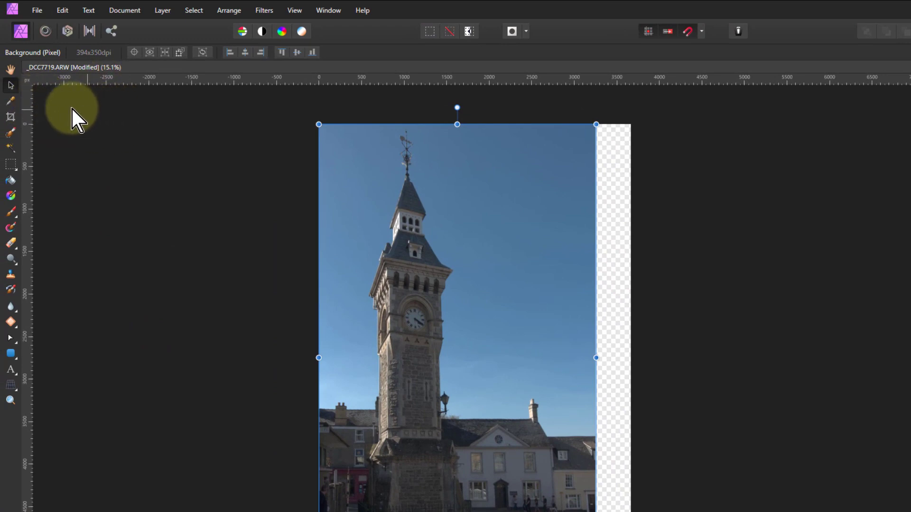
# Crop to 3037 x 5496 px, trimming the right transparent strip and a left sliver
pyautogui.click(10, 117)
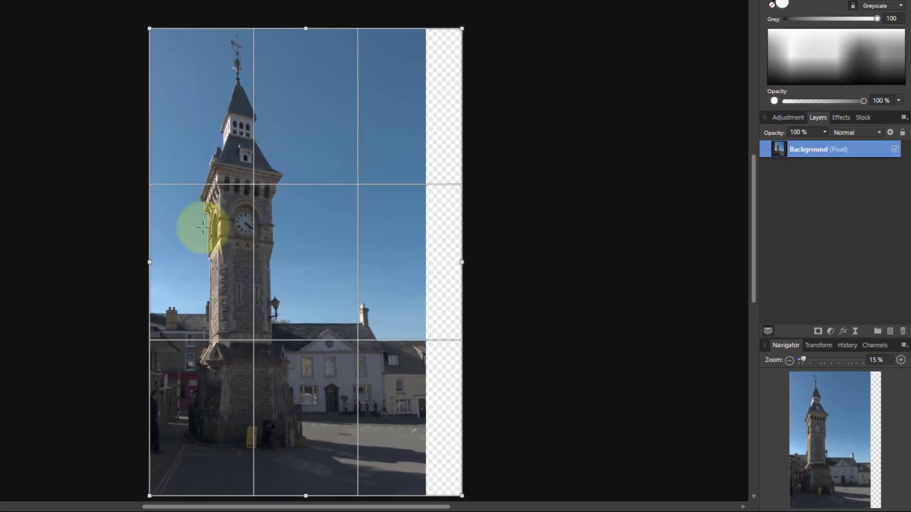
pyautogui.moveTo(459, 262); pyautogui.dragTo(419, 262)
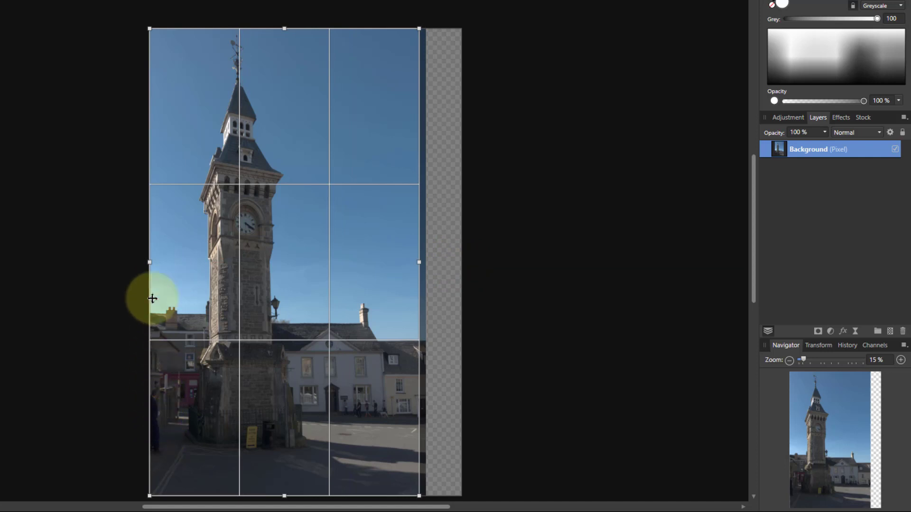
pyautogui.moveTo(152, 261); pyautogui.dragTo(162, 262)
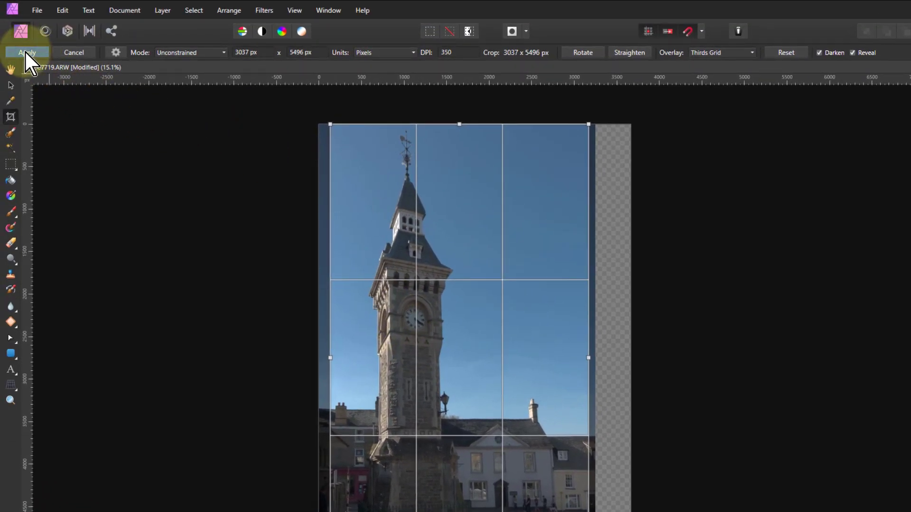
pyautogui.click(26, 52)
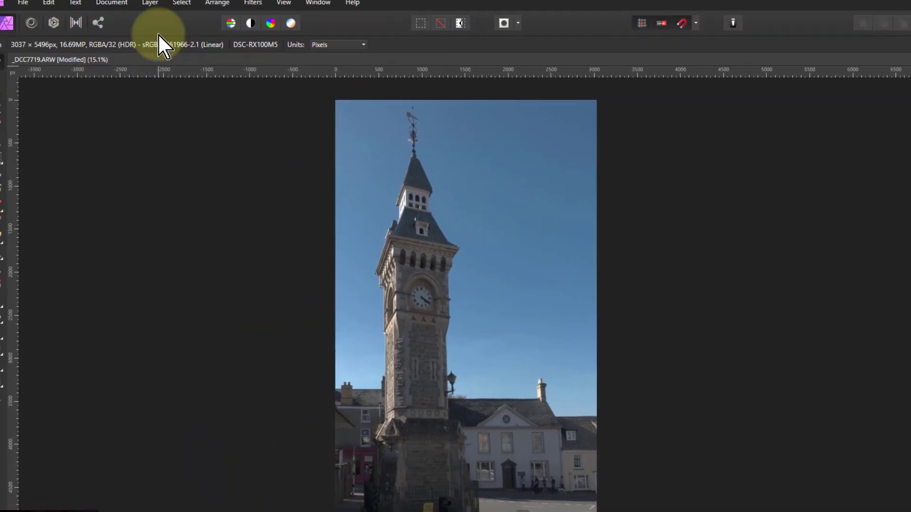
# Add a Shadows / Highlights adjustment layer with Shadows at 186% and Highlights at 0%
pyautogui.click(167, 7)
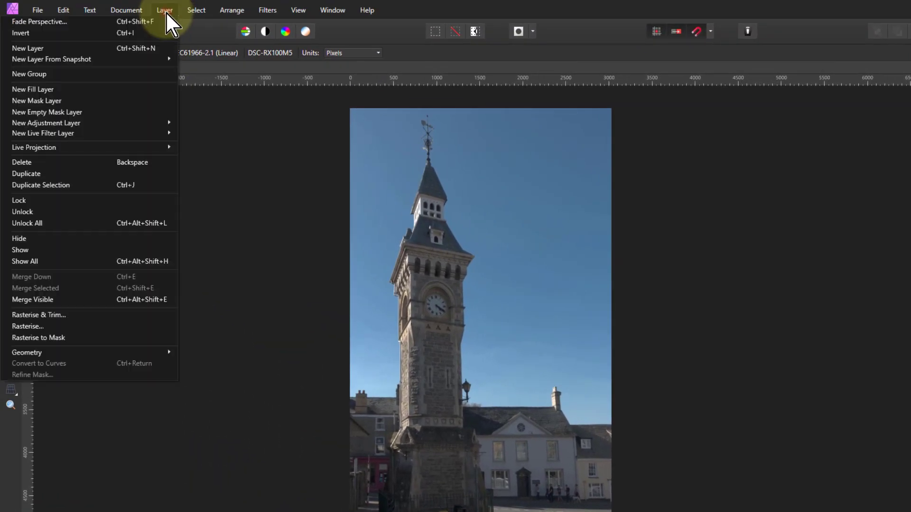
pyautogui.moveTo(158, 122)
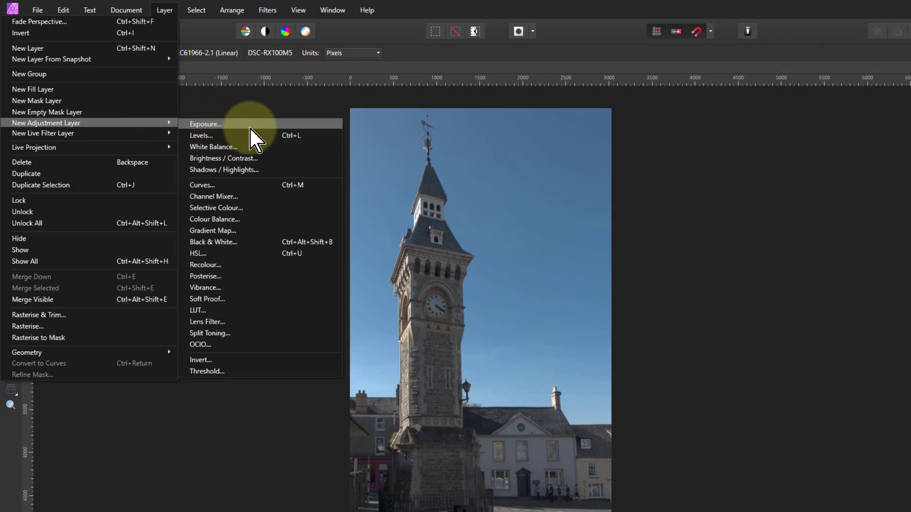
pyautogui.click(229, 170)
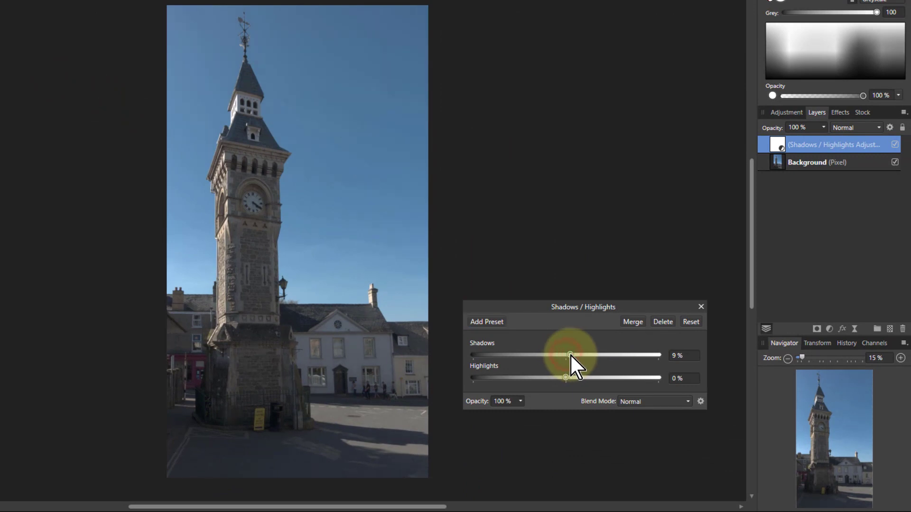
pyautogui.moveTo(570, 354); pyautogui.dragTo(650, 356)
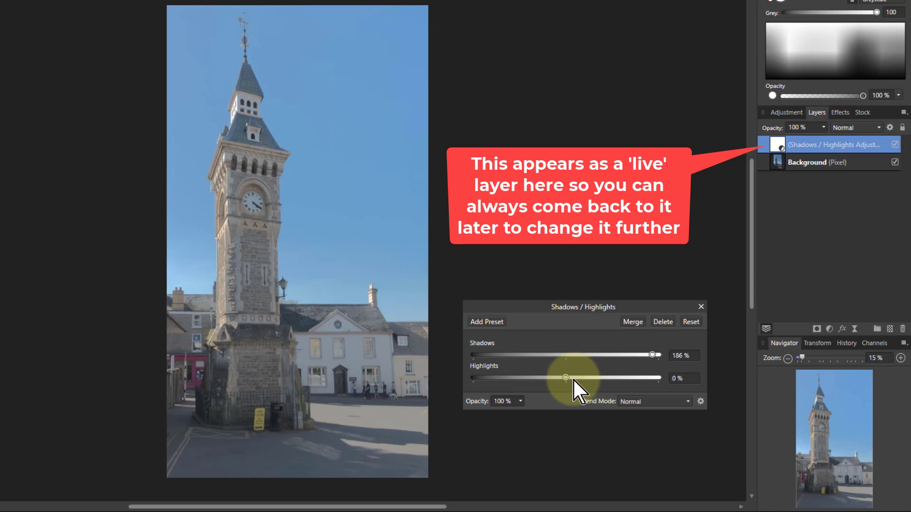
pyautogui.moveTo(565, 377); pyautogui.dragTo(536, 378)
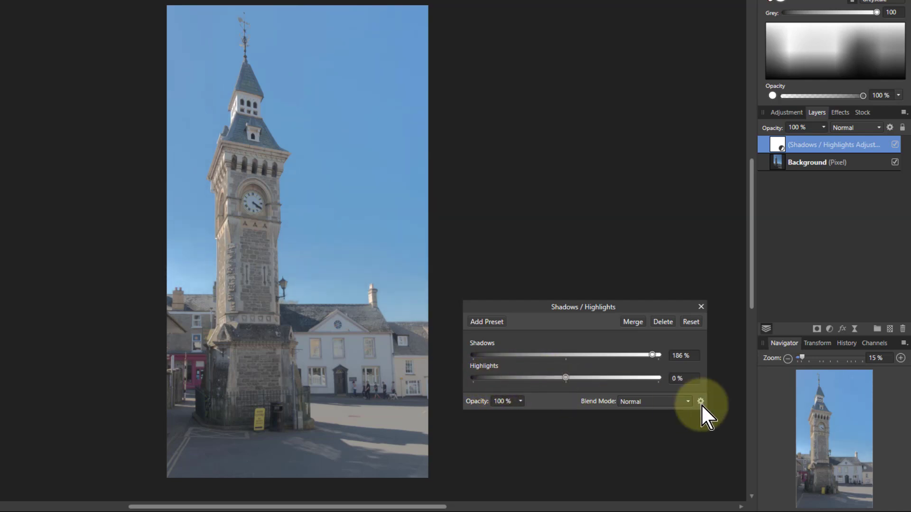
pyautogui.click(700, 307)
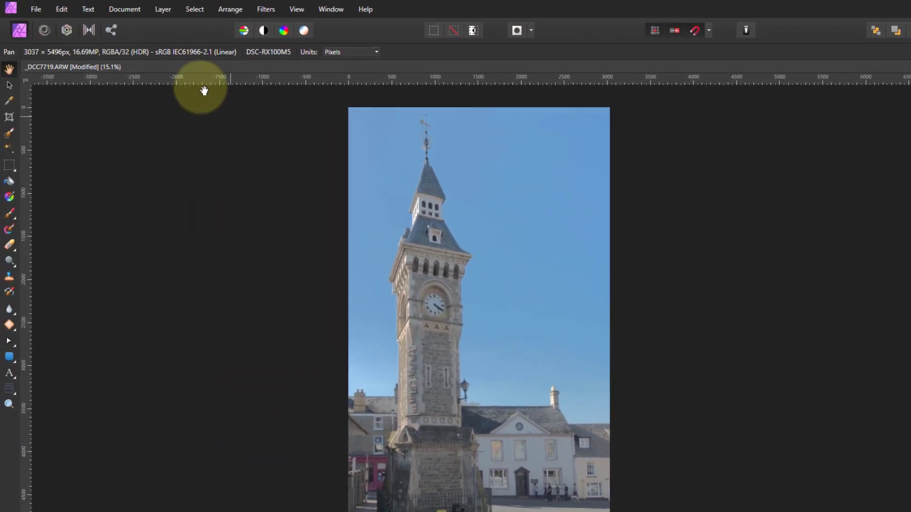
# Add a Vibrance adjustment layer set to Vibrance 56% and Saturation 0%
pyautogui.click(163, 8)
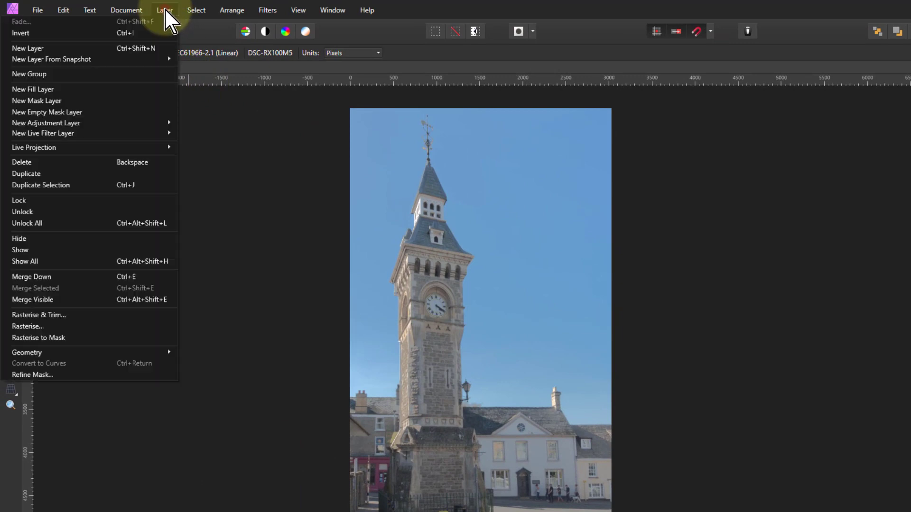
pyautogui.moveTo(141, 122)
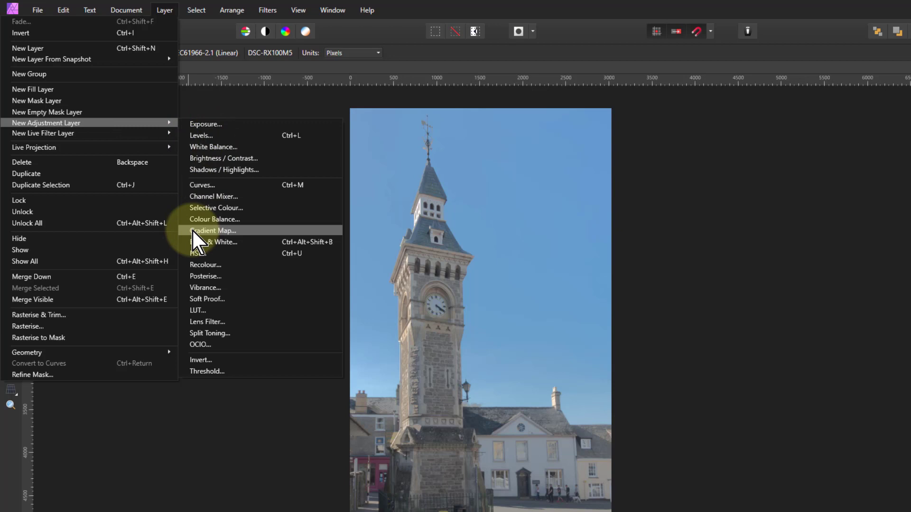
pyautogui.click(205, 288)
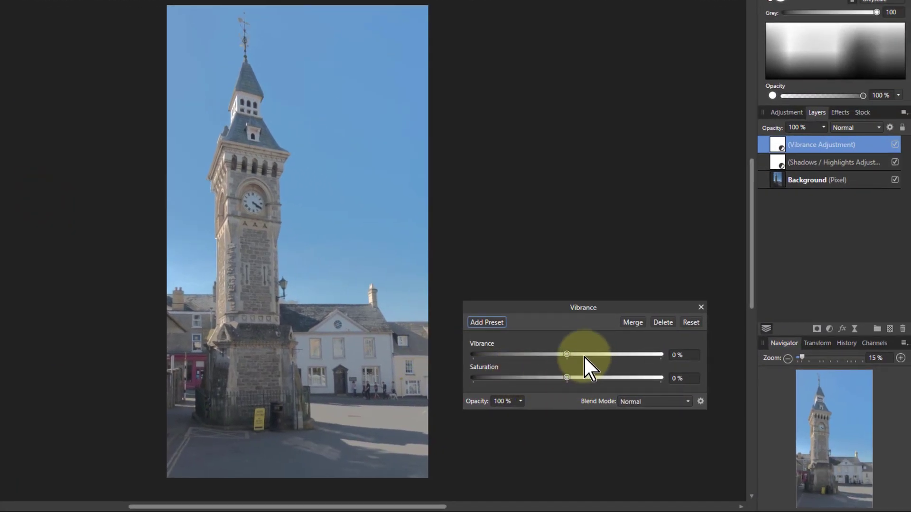
pyautogui.moveTo(567, 378); pyautogui.dragTo(628, 377)
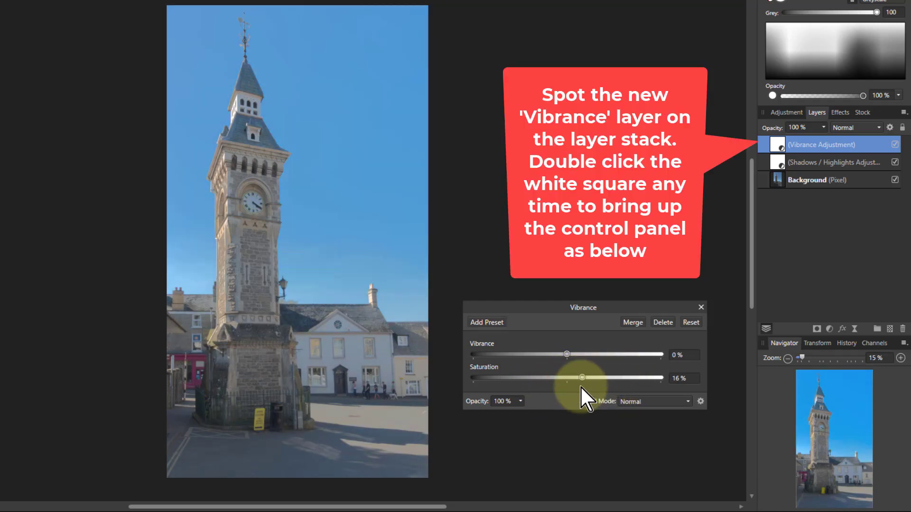
pyautogui.moveTo(581, 387); pyautogui.dragTo(568, 387)
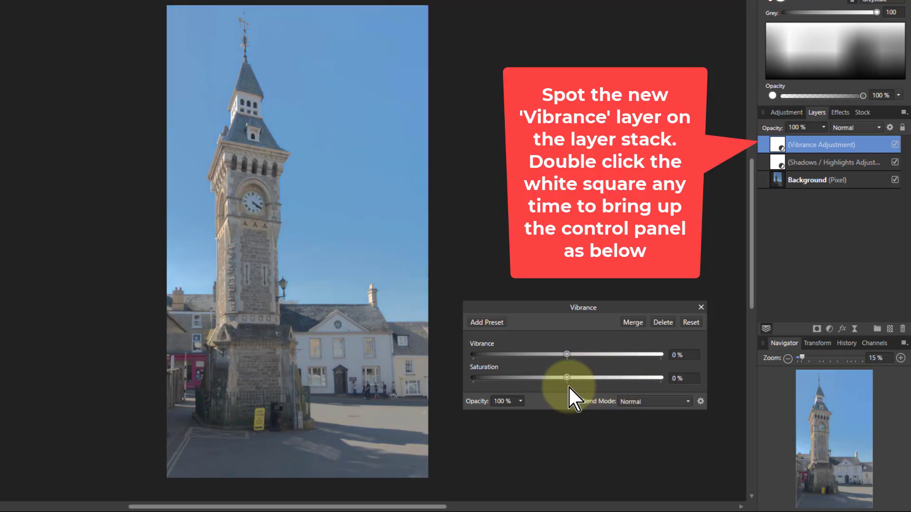
pyautogui.click(567, 354)
pyautogui.moveTo(568, 355); pyautogui.dragTo(619, 357)
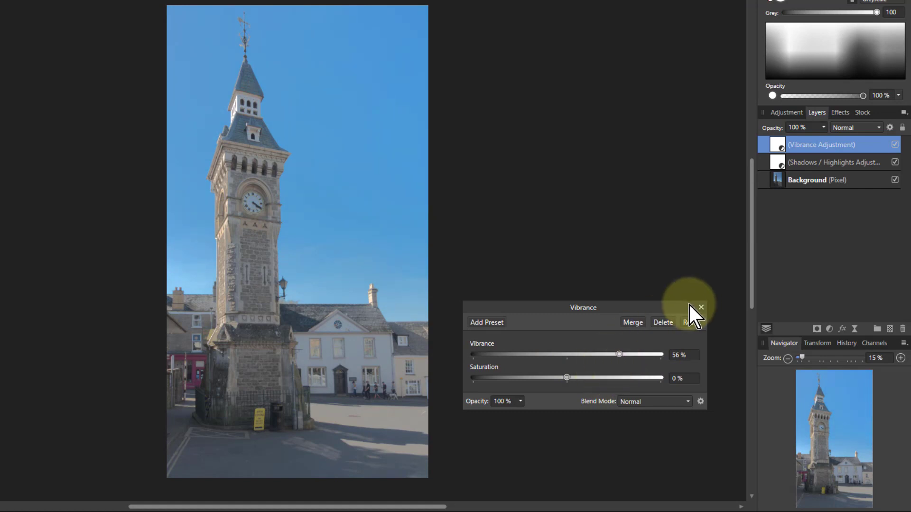
pyautogui.click(700, 308)
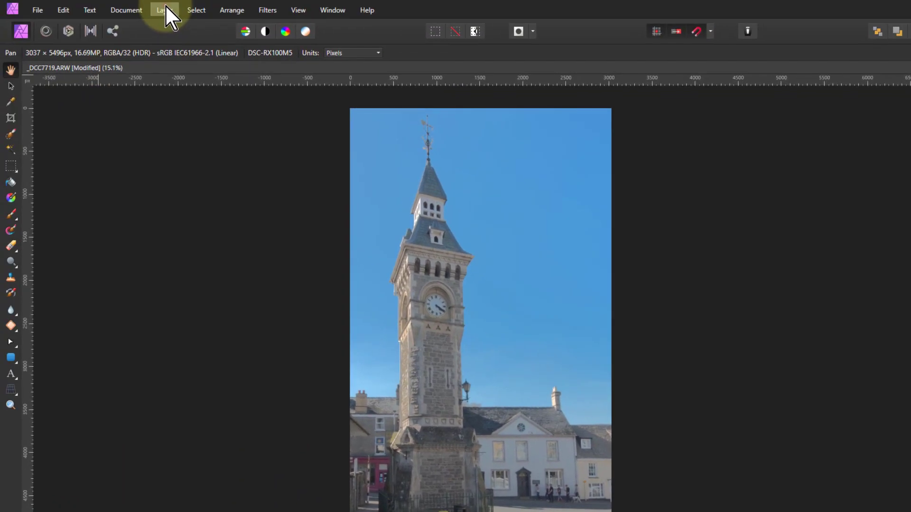
# Add a White Balance adjustment layer with the slider at 22% to warm the photo
pyautogui.click(165, 10)
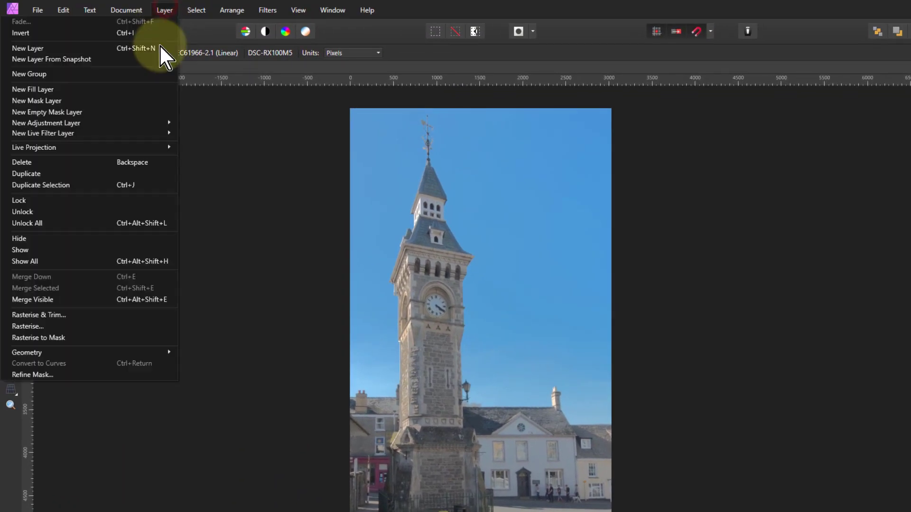
pyautogui.moveTo(161, 126)
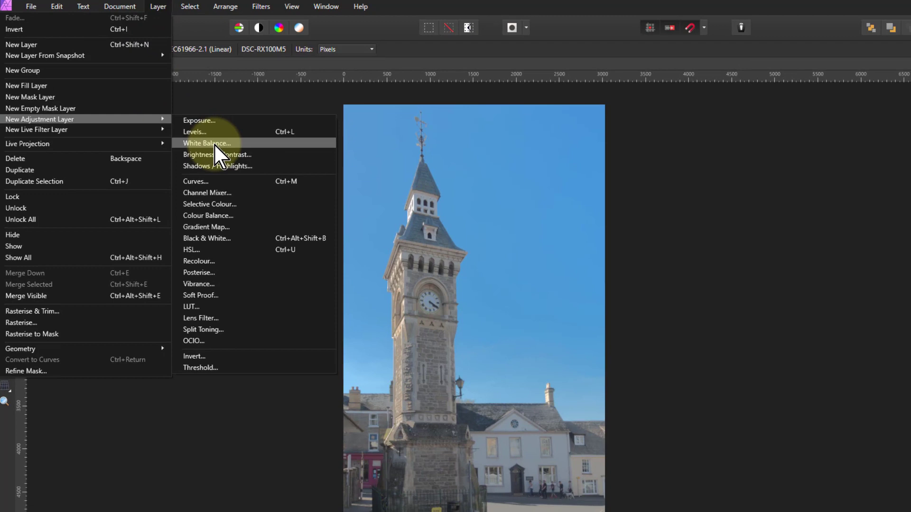
pyautogui.click(222, 147)
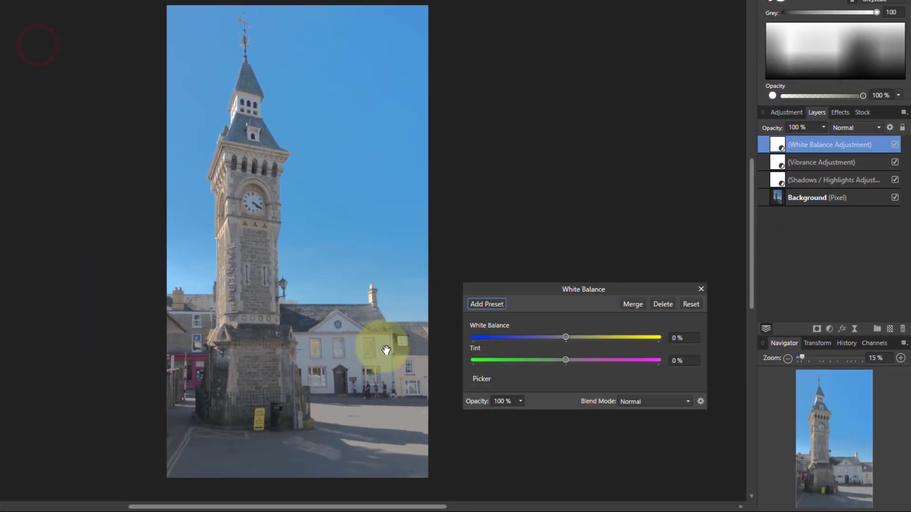
pyautogui.click(564, 337)
pyautogui.moveTo(564, 338); pyautogui.dragTo(586, 337)
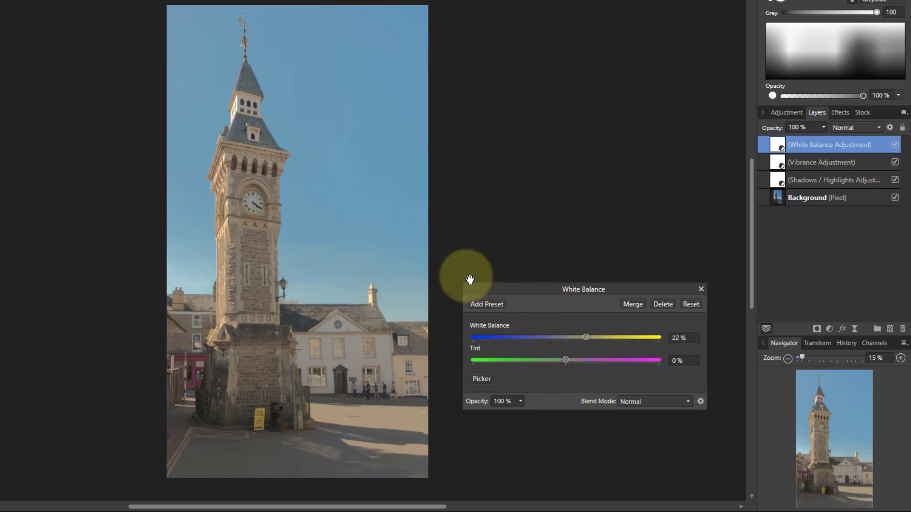
pyautogui.click(702, 291)
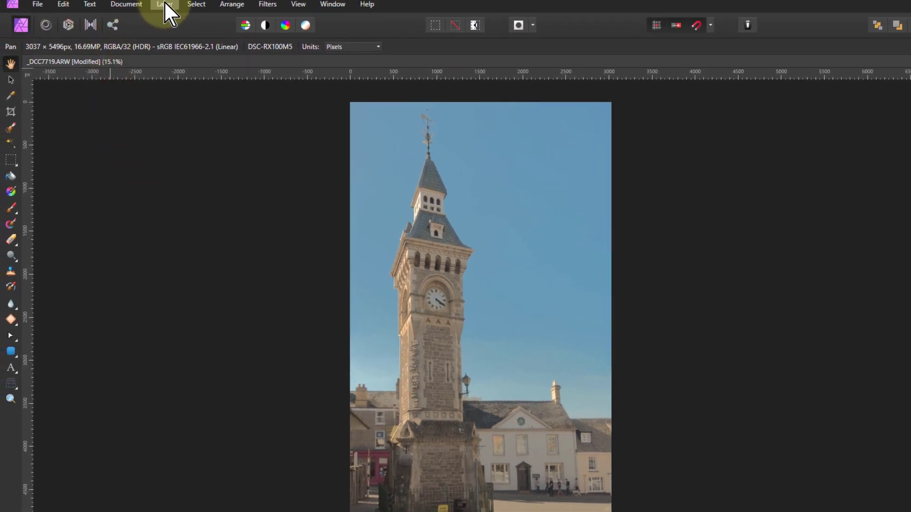
# Add a Brightness / Contrast adjustment layer with Contrast at 25%, keeping it at the top of the stack
pyautogui.click(164, 3)
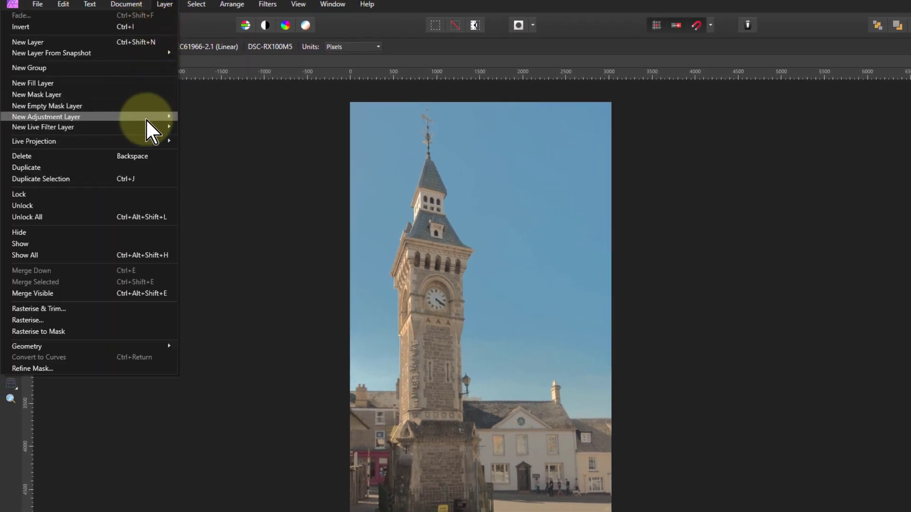
pyautogui.moveTo(147, 119)
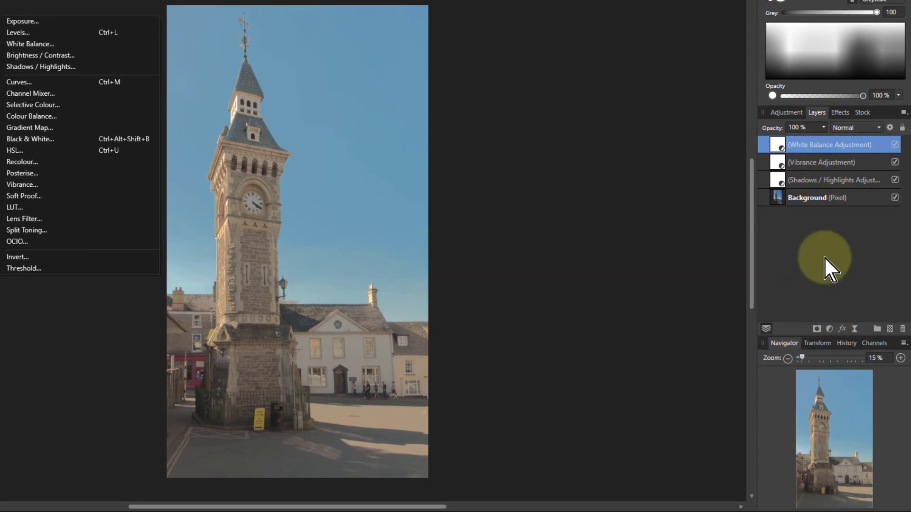
pyautogui.click(830, 329)
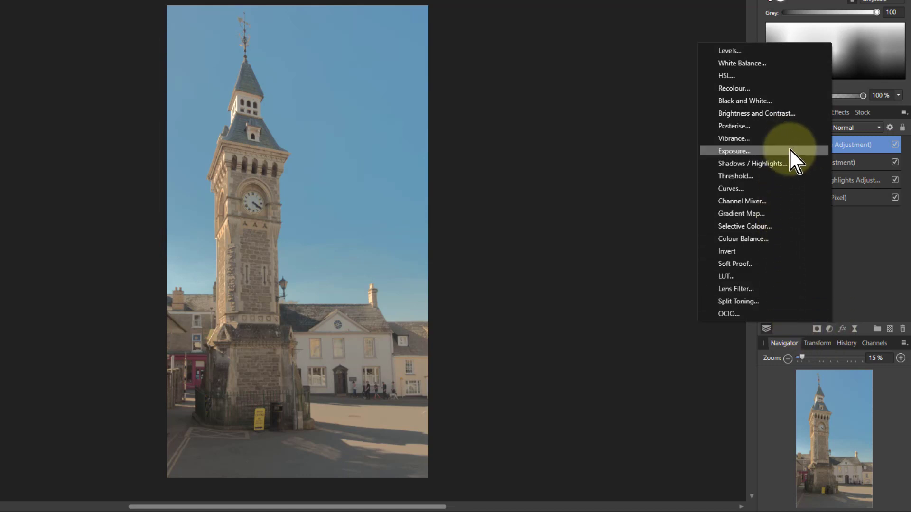
pyautogui.click(773, 112)
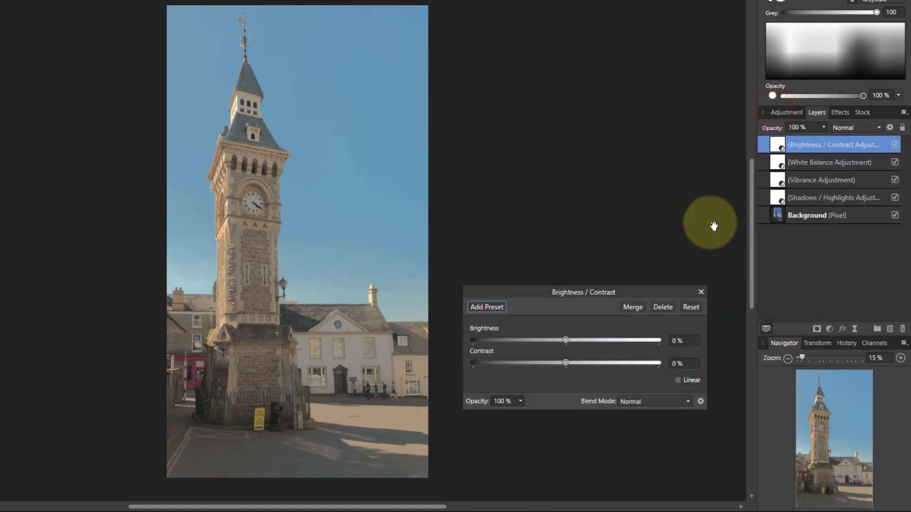
pyautogui.moveTo(561, 363); pyautogui.dragTo(589, 363)
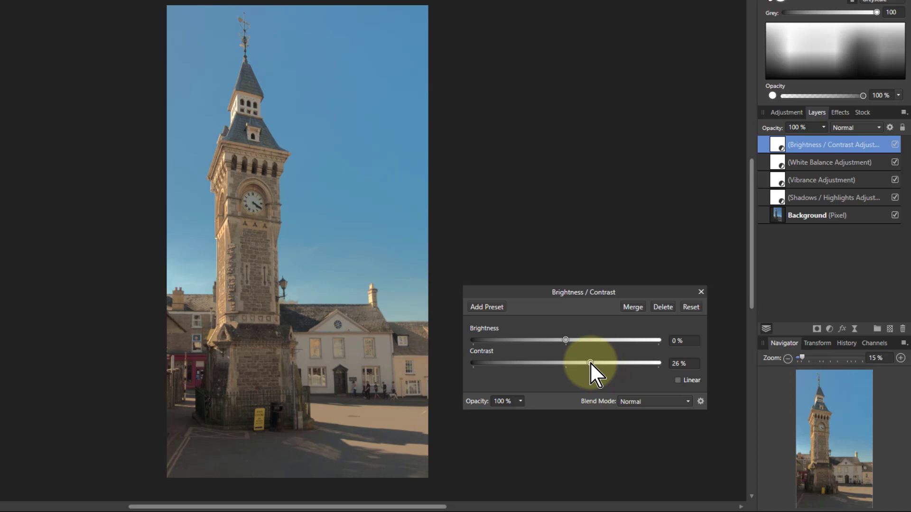
pyautogui.moveTo(589, 362); pyautogui.dragTo(584, 340)
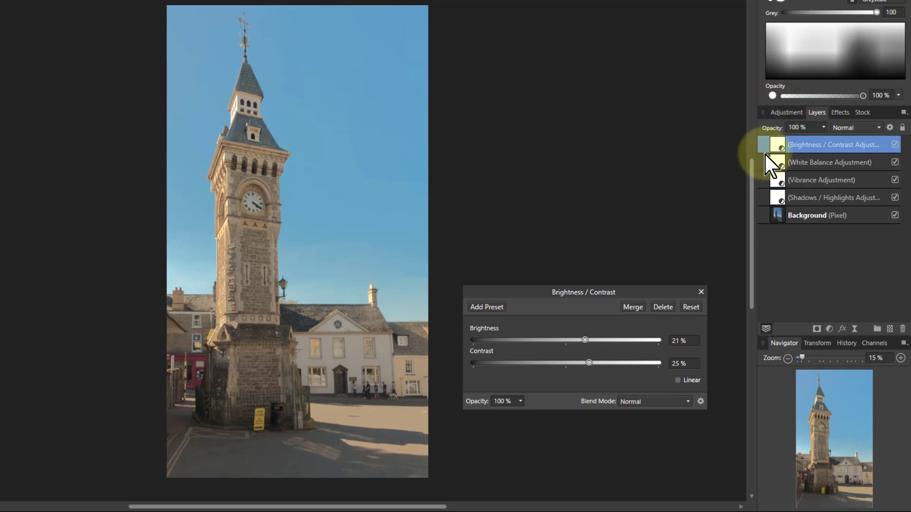
pyautogui.moveTo(780, 151); pyautogui.dragTo(765, 198)
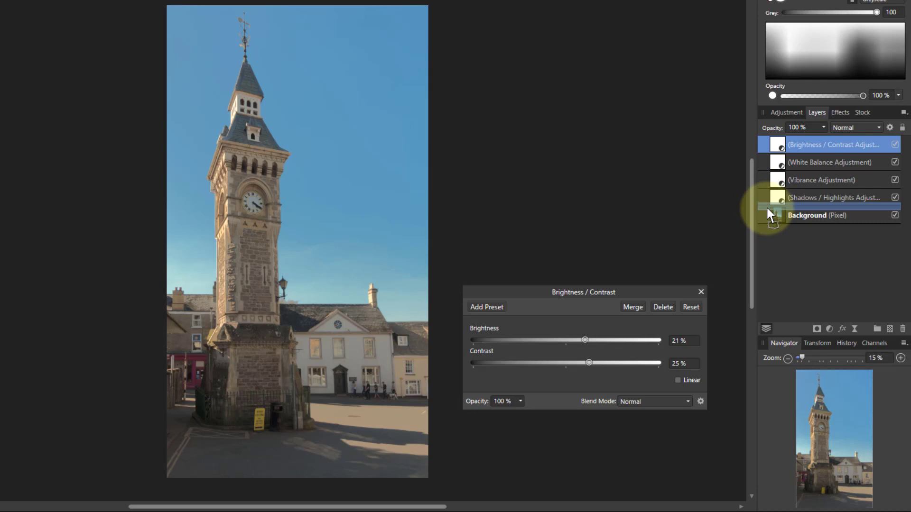
pyautogui.moveTo(767, 208); pyautogui.dragTo(768, 143)
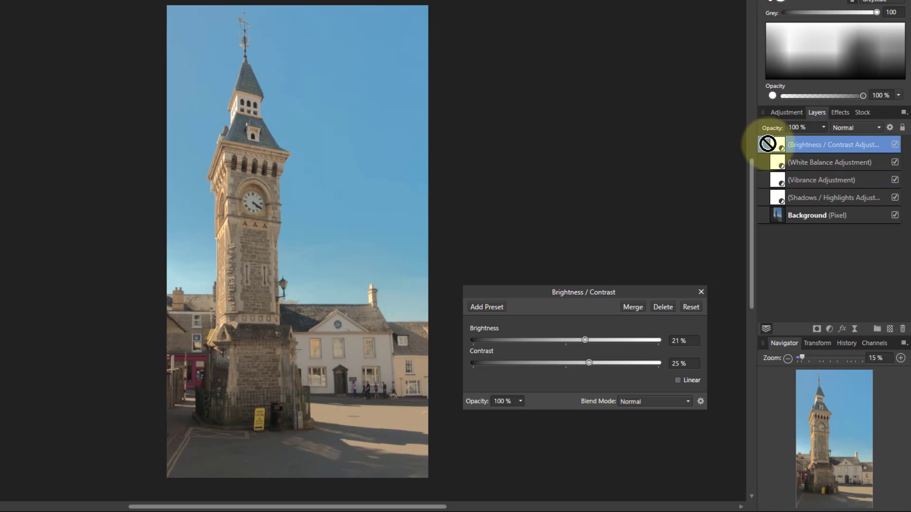
pyautogui.moveTo(767, 143); pyautogui.dragTo(767, 144)
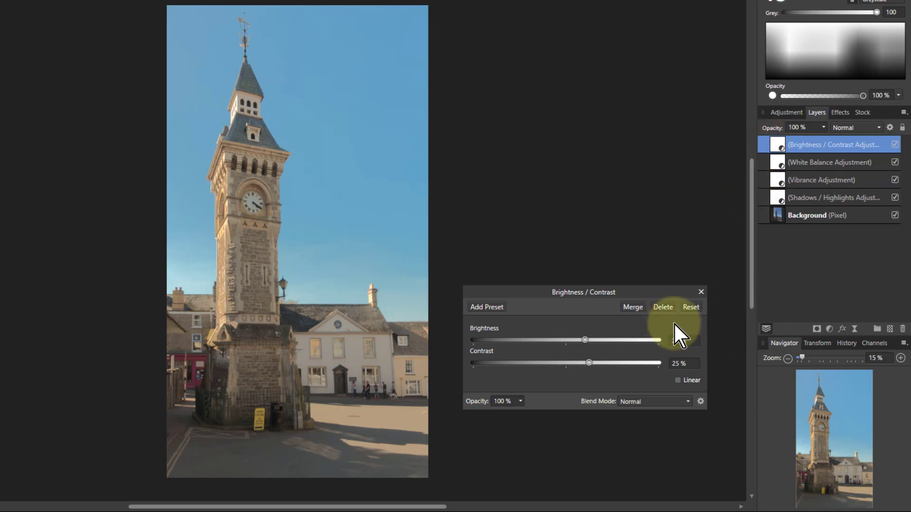
# Close the Brightness / Contrast settings and zoom in on the yellow BOOK CENTRE sign
pyautogui.click(701, 291)
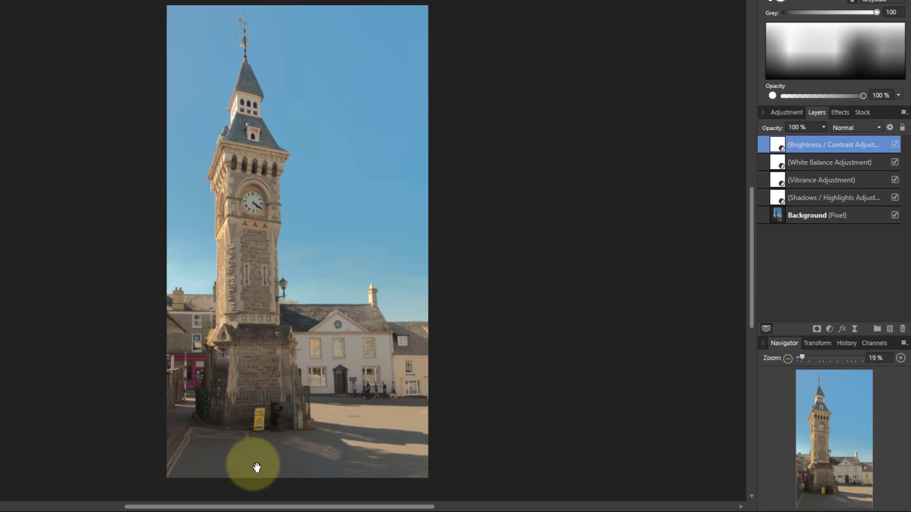
pyautogui.scroll(10, 257, 468)
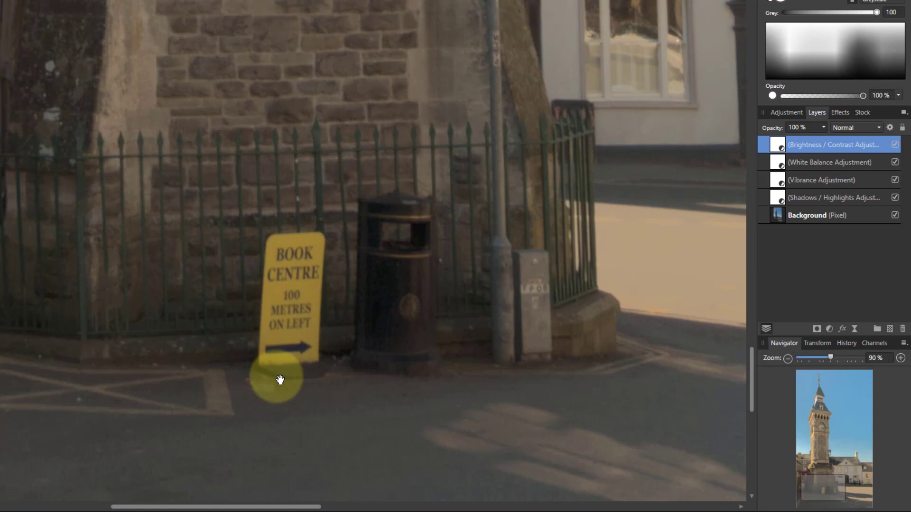
pyautogui.scroll(2, 280, 380)
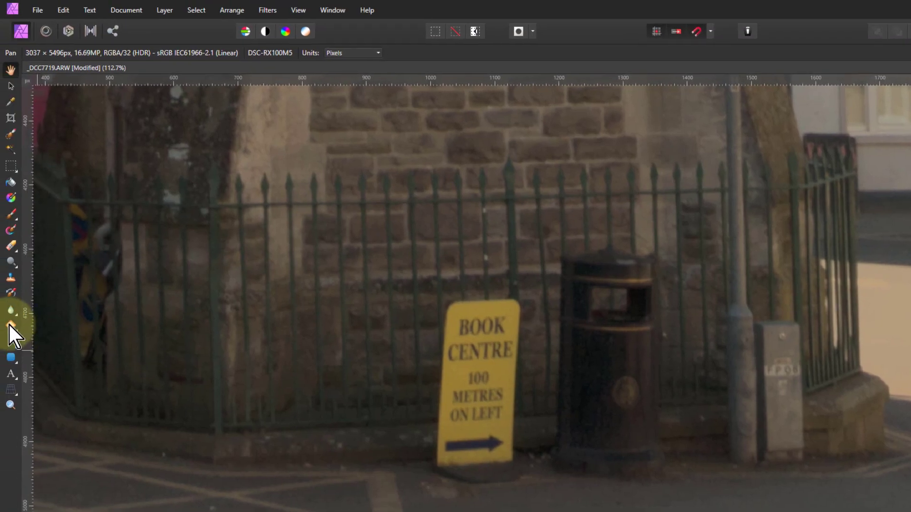
# Switch to the Patch Tool and make a first outline around the yellow sign
pyautogui.click(10, 325)
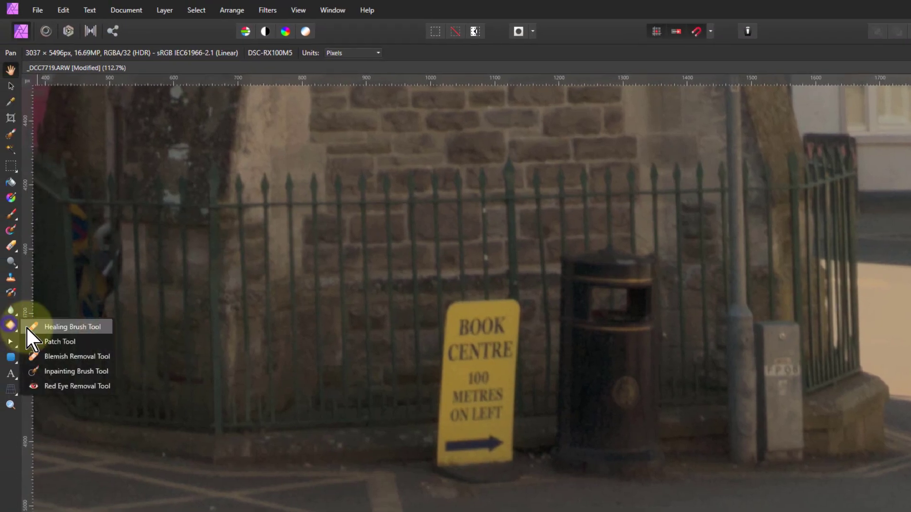
pyautogui.click(66, 341)
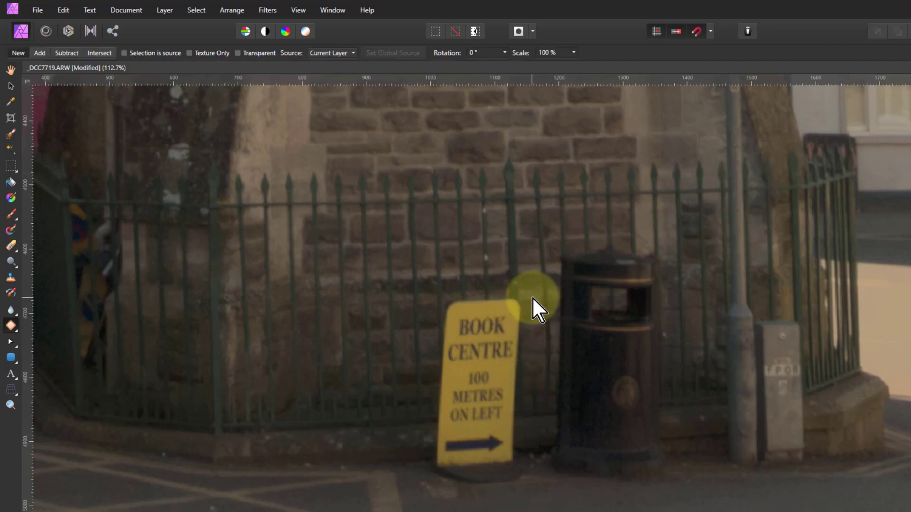
pyautogui.moveTo(534, 479)
pyautogui.mouseDown()
pyautogui.moveTo(494, 498)
pyautogui.moveTo(460, 494)
pyautogui.moveTo(427, 467)
pyautogui.moveTo(426, 386)
pyautogui.moveTo(433, 315)
pyautogui.moveTo(470, 296)
pyautogui.moveTo(531, 295)
pyautogui.mouseUp()
pyautogui.moveTo(527, 303)
pyautogui.mouseDown()
pyautogui.moveTo(545, 502)
pyautogui.moveTo(524, 494)
pyautogui.moveTo(533, 471)
pyautogui.moveTo(357, 371)
pyautogui.moveTo(481, 408)
pyautogui.moveTo(473, 402)
pyautogui.moveTo(485, 323)
pyautogui.moveTo(359, 349)
pyautogui.moveTo(414, 452)
pyautogui.moveTo(444, 484)
pyautogui.moveTo(508, 479)
pyautogui.moveTo(403, 452)
pyautogui.mouseUp()
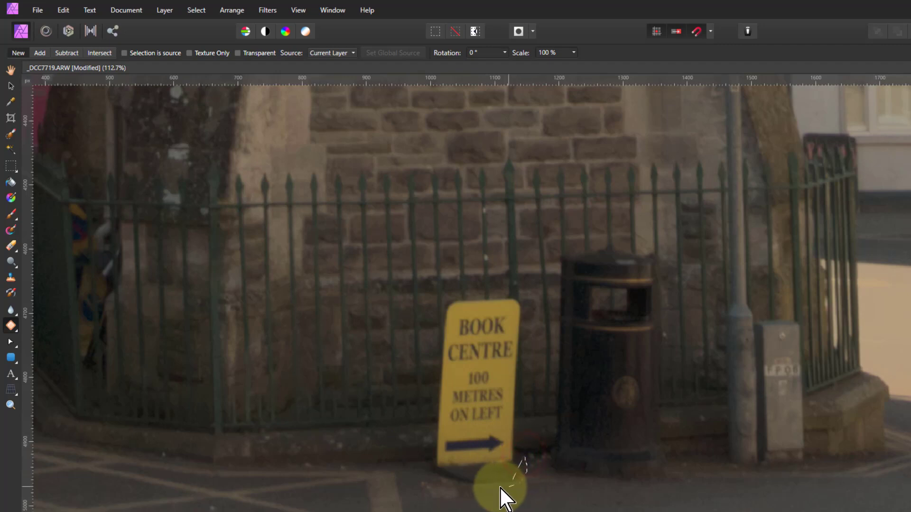
# Re-outline the BOOK CENTRE sign, drag it onto clean wall texture, and deselect
pyautogui.moveTo(500, 487)
pyautogui.mouseDown()
pyautogui.moveTo(464, 489)
pyautogui.moveTo(437, 475)
pyautogui.mouseUp()
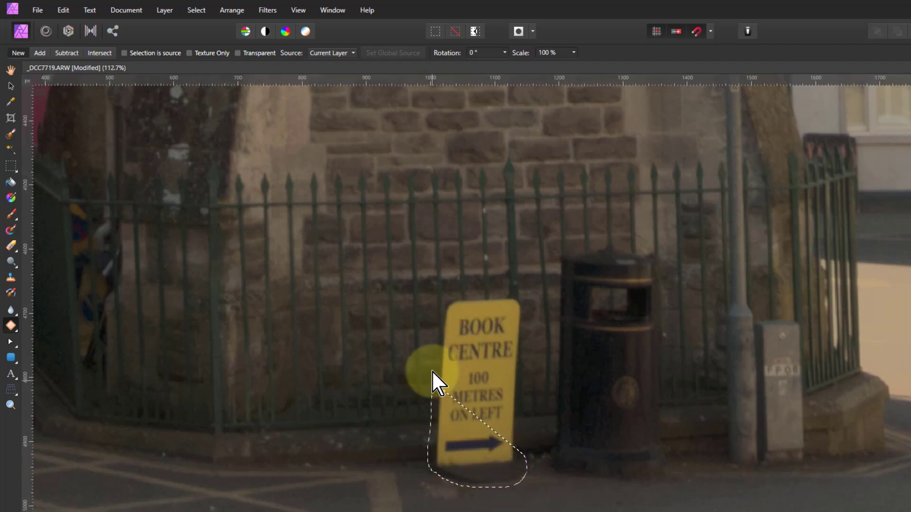
pyautogui.moveTo(432, 371)
pyautogui.mouseDown()
pyautogui.moveTo(449, 281)
pyautogui.moveTo(528, 295)
pyautogui.moveTo(481, 349)
pyautogui.moveTo(451, 304)
pyautogui.moveTo(459, 326)
pyautogui.mouseUp()
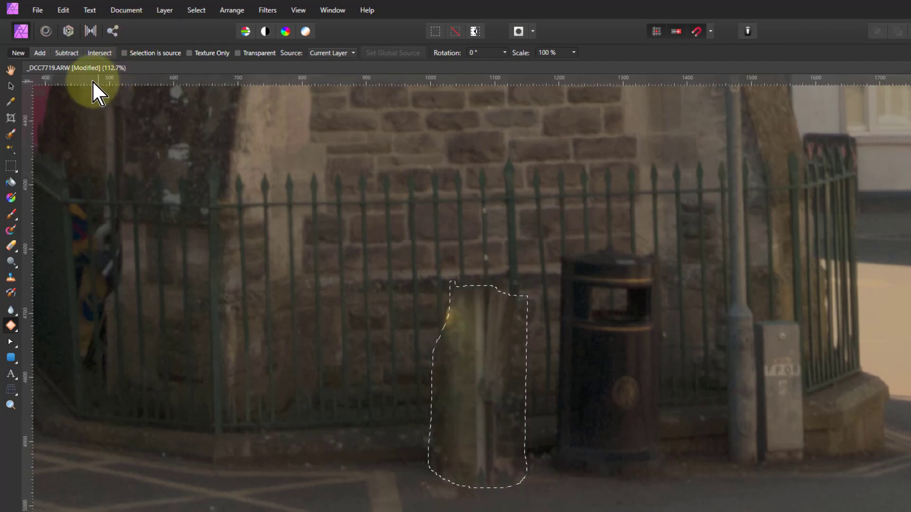
pyautogui.moveTo(92, 80); pyautogui.dragTo(358, 389)
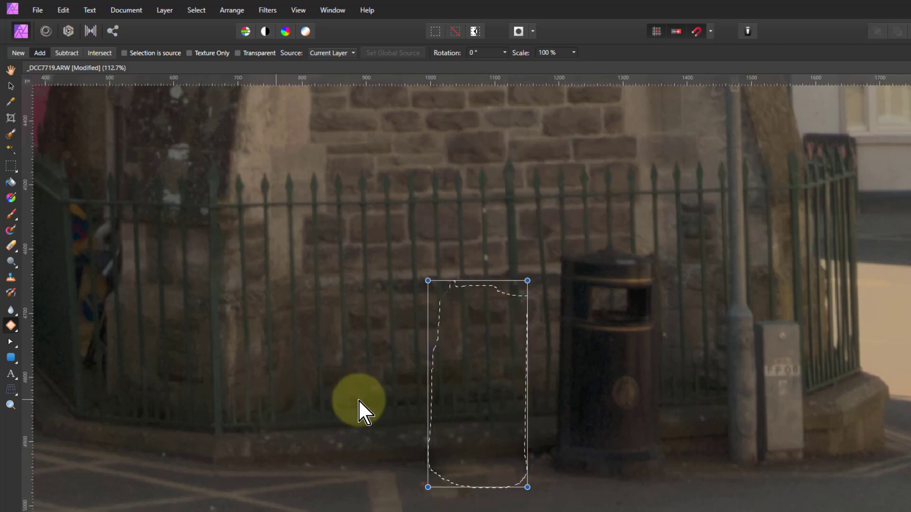
pyautogui.click(350, 373)
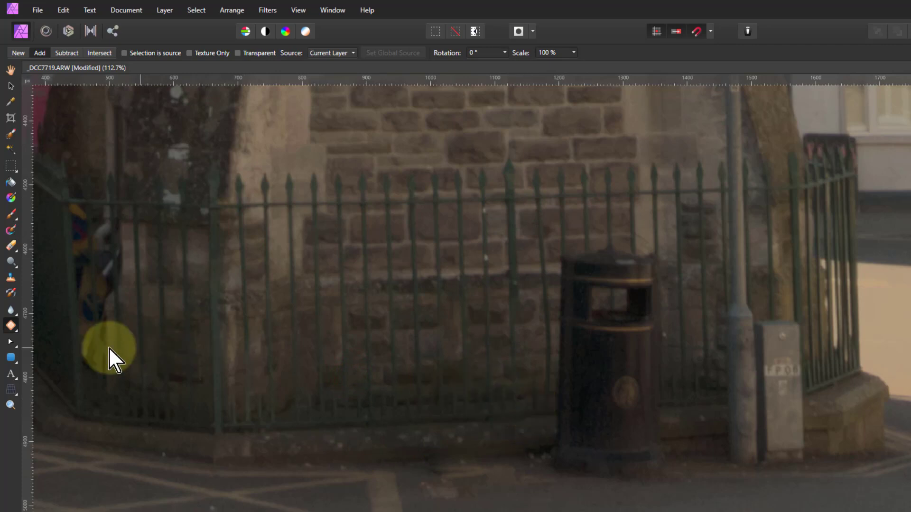
# With Selection is source ticked, lasso an intact fence bar as the patch source
pyautogui.click(124, 52)
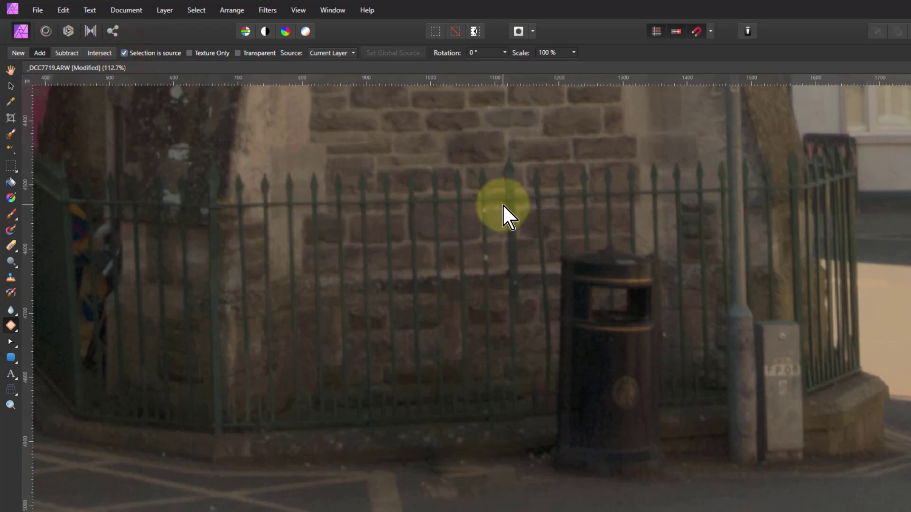
pyautogui.moveTo(502, 204); pyautogui.dragTo(503, 258)
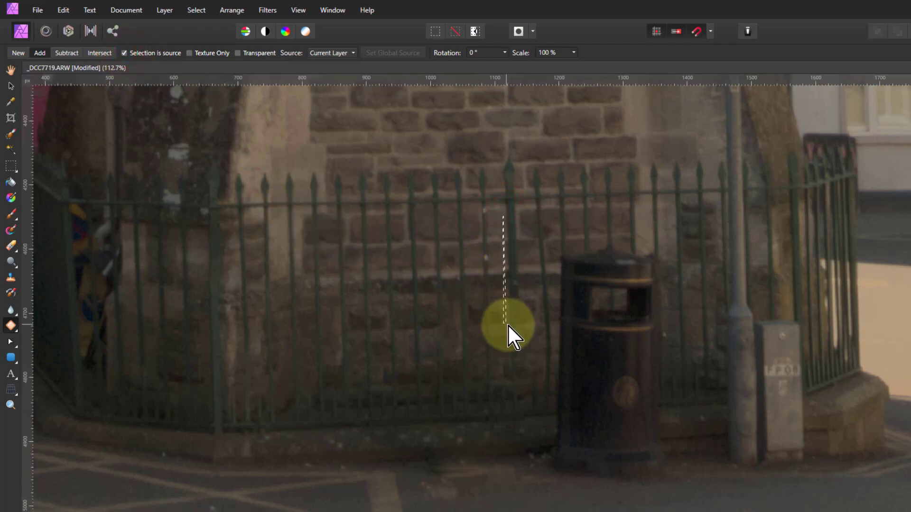
pyautogui.moveTo(508, 324); pyautogui.dragTo(518, 289)
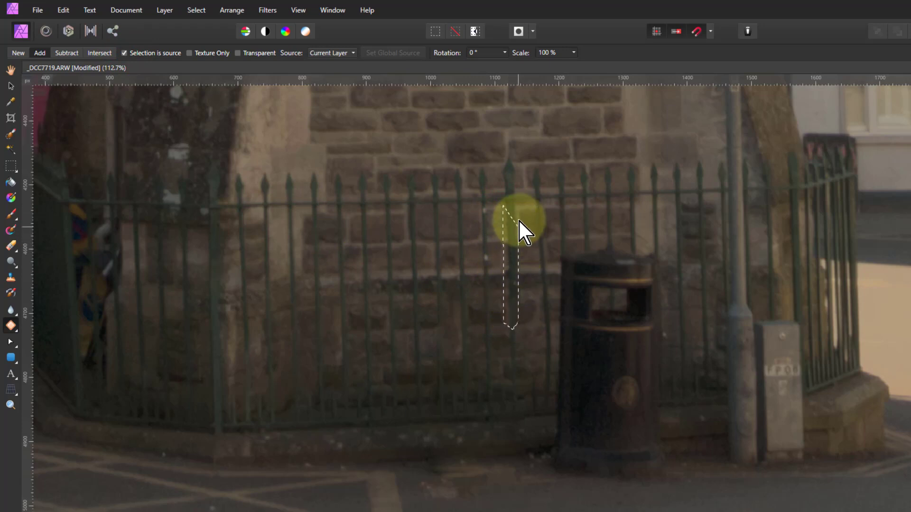
pyautogui.moveTo(518, 219); pyautogui.dragTo(517, 204)
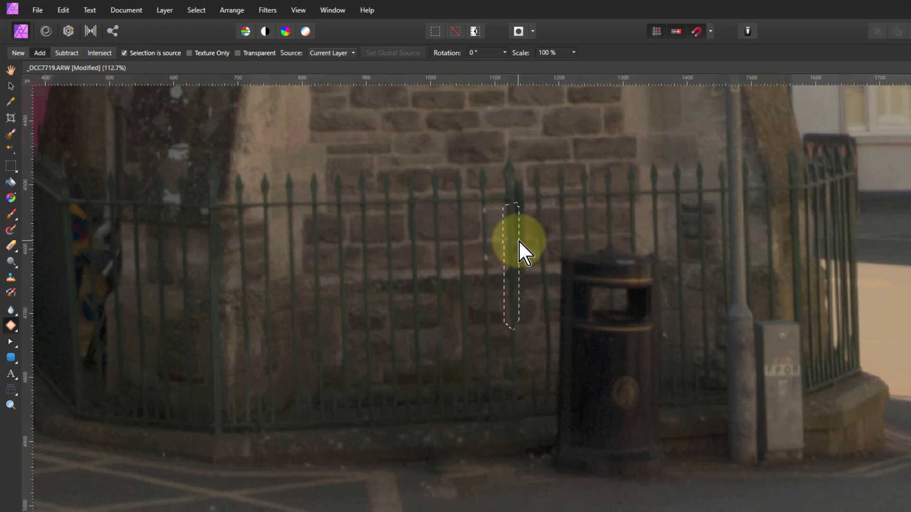
# Patch the fence-bar copy into the railing gap beside the litter bin, undoing one misplaced attempt
pyautogui.moveTo(518, 240); pyautogui.dragTo(485, 386)
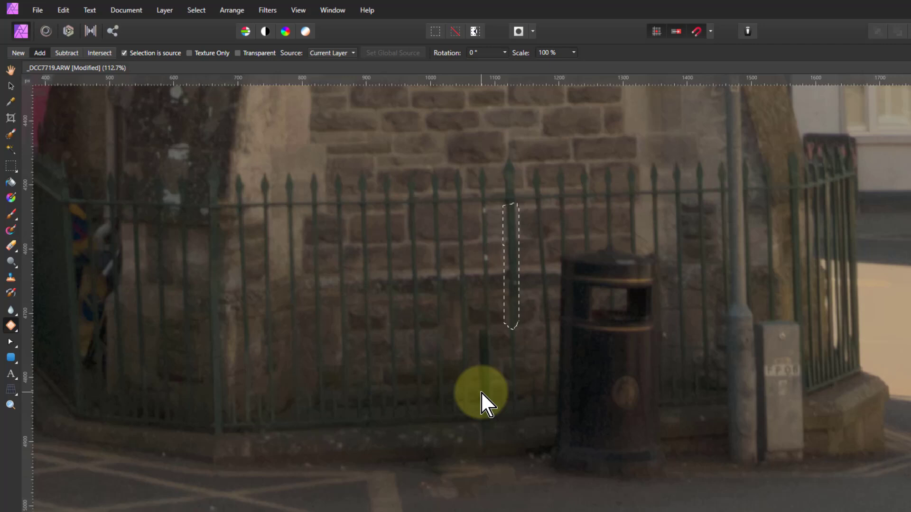
pyautogui.click(513, 351)
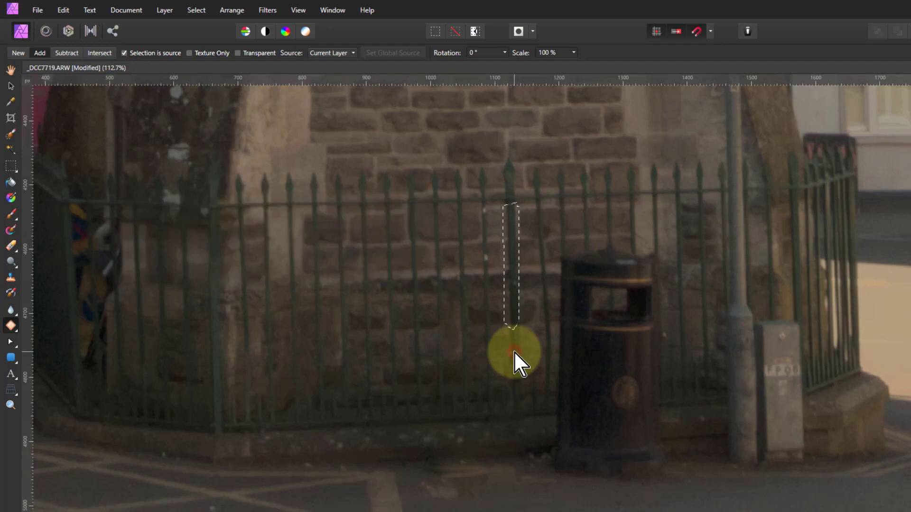
pyautogui.moveTo(514, 351); pyautogui.dragTo(476, 332)
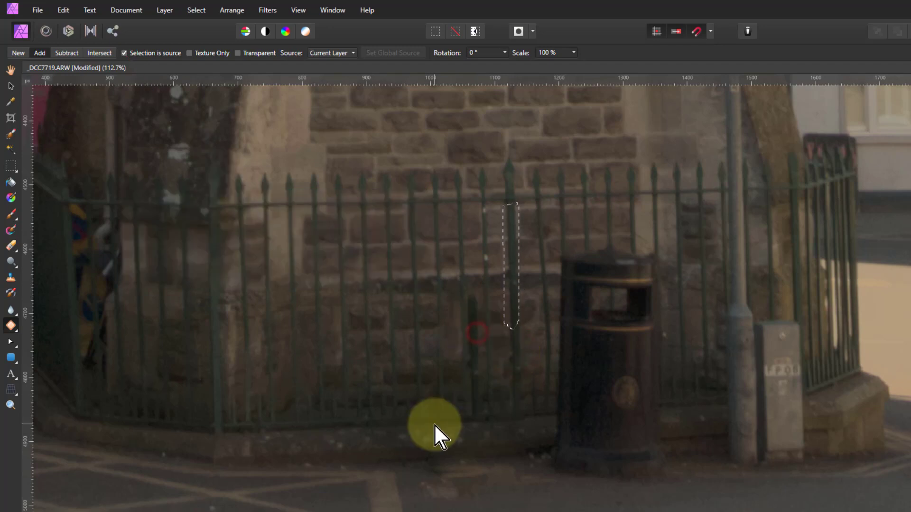
pyautogui.hotkey('ctrl', 'z')
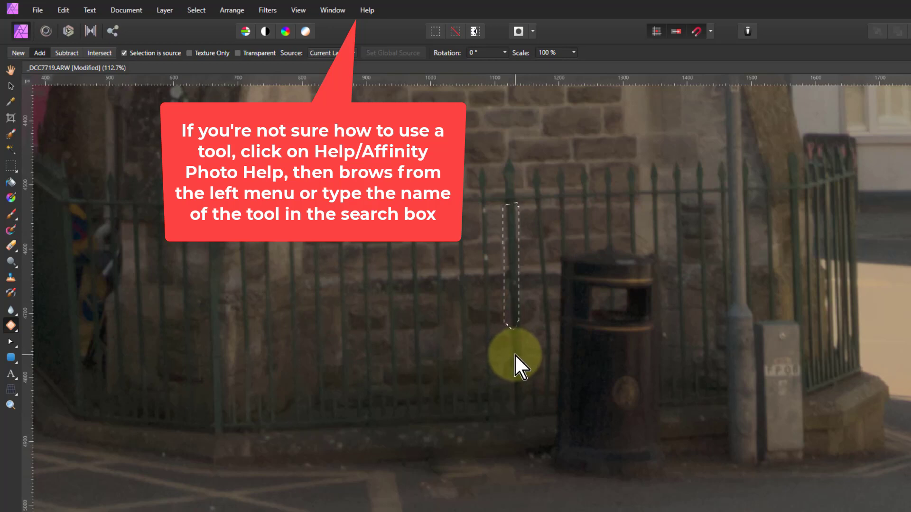
pyautogui.click(513, 354)
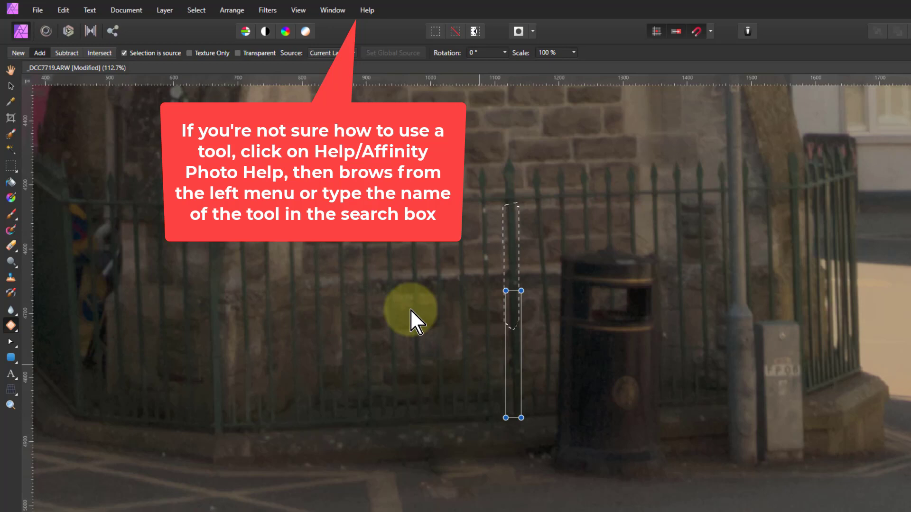
pyautogui.click(12, 71)
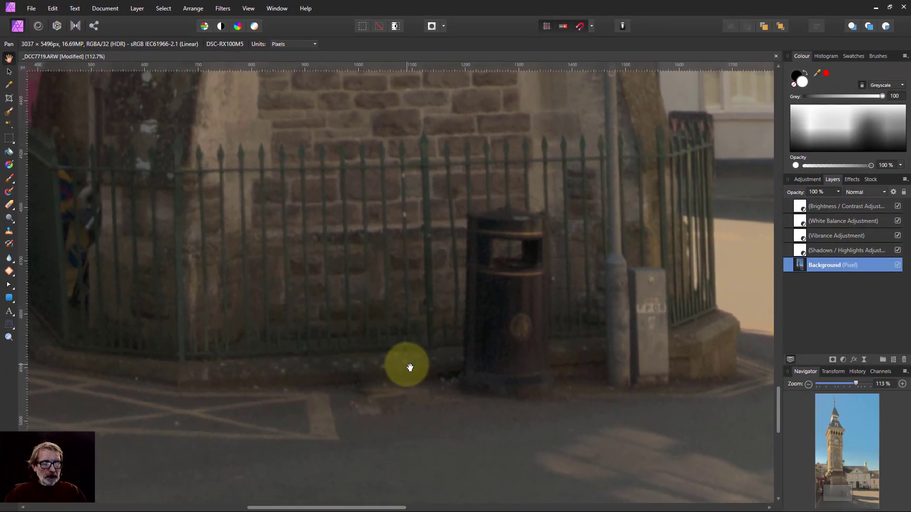
# Zoom to fit (Ctrl+0) to view the whole clock-tower photo
pyautogui.hotkey('ctrl', '0')
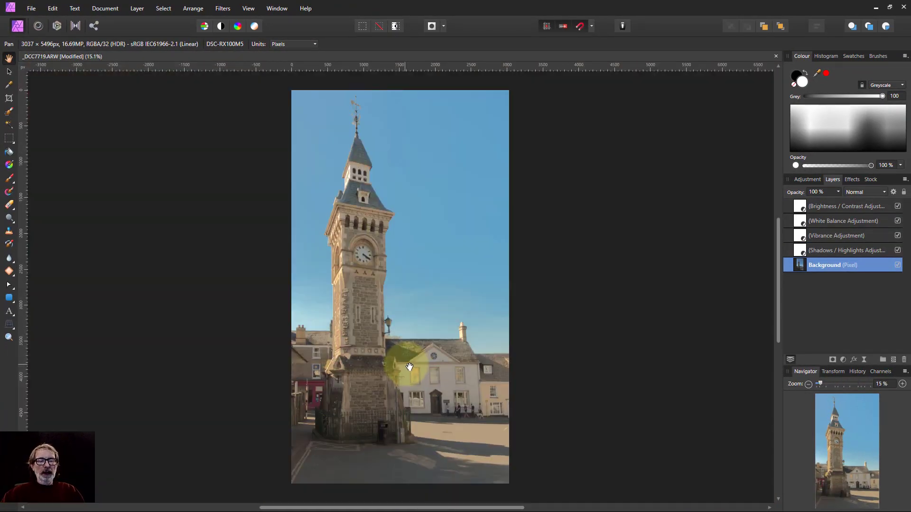